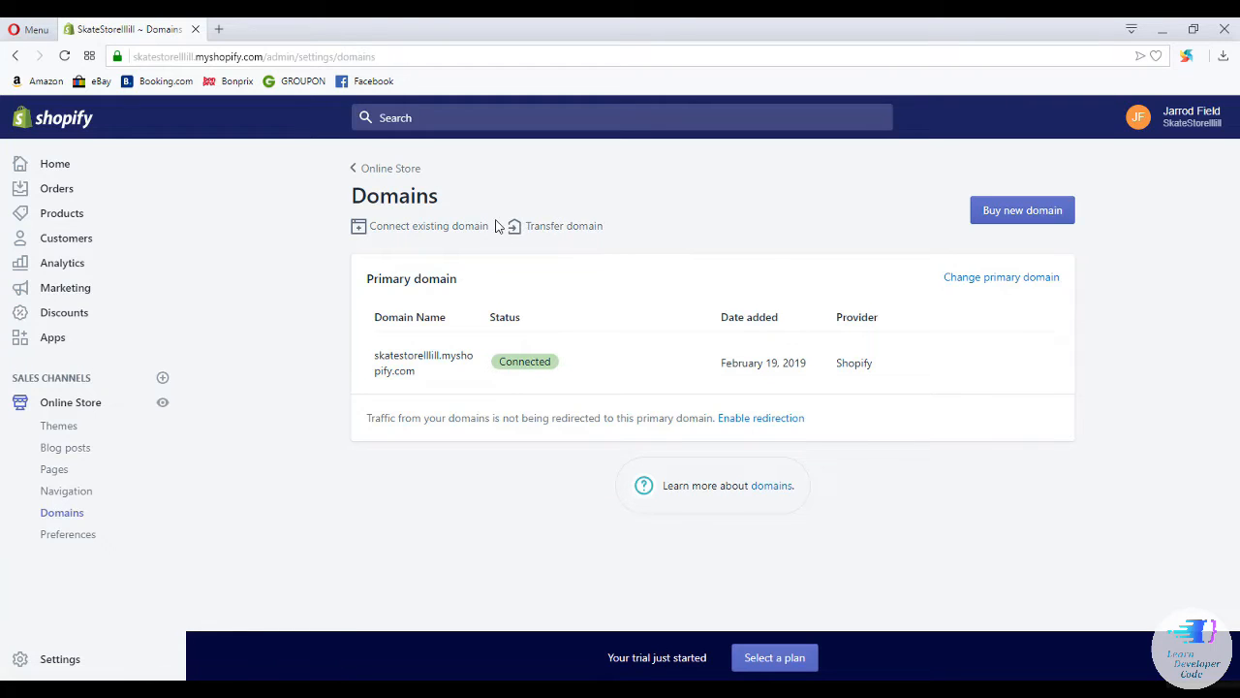
left_click(995, 216)
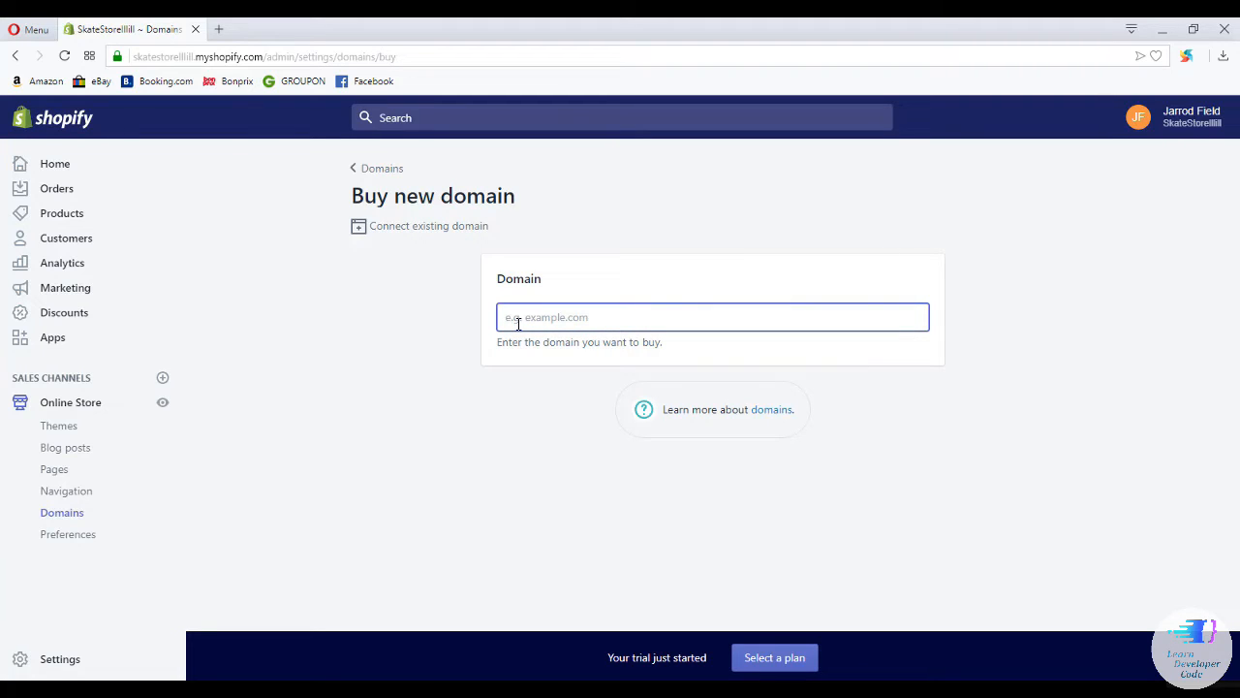
type("www.")
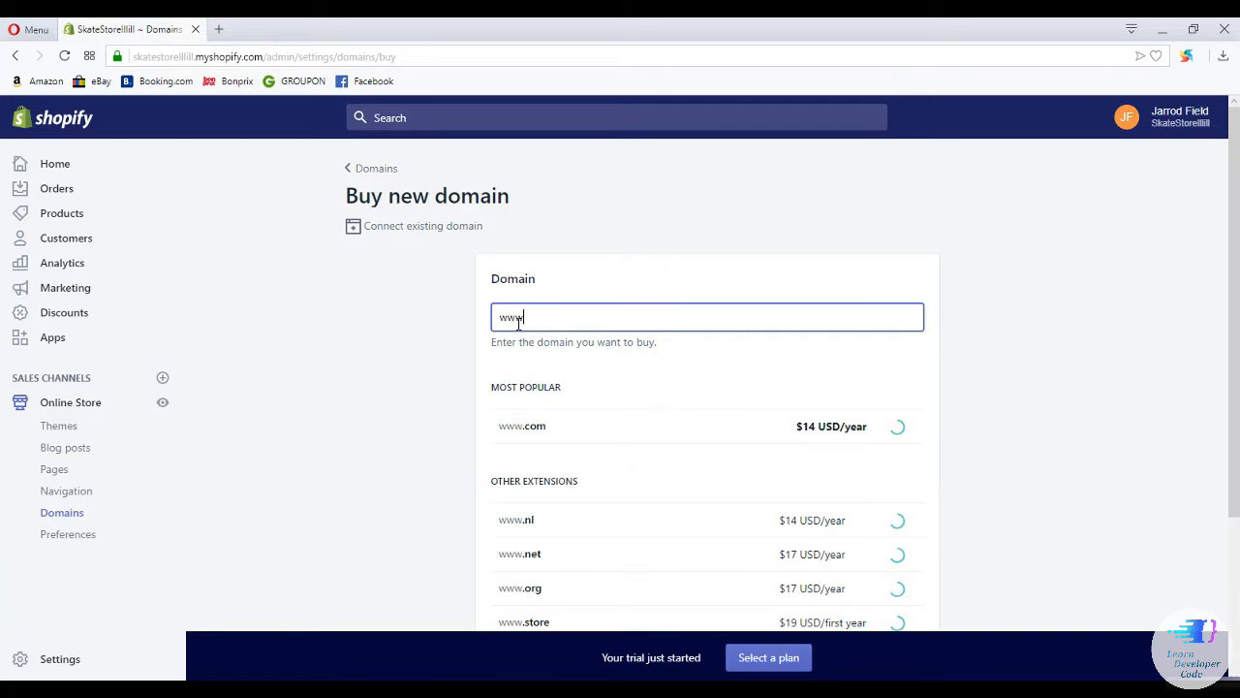
type("s")
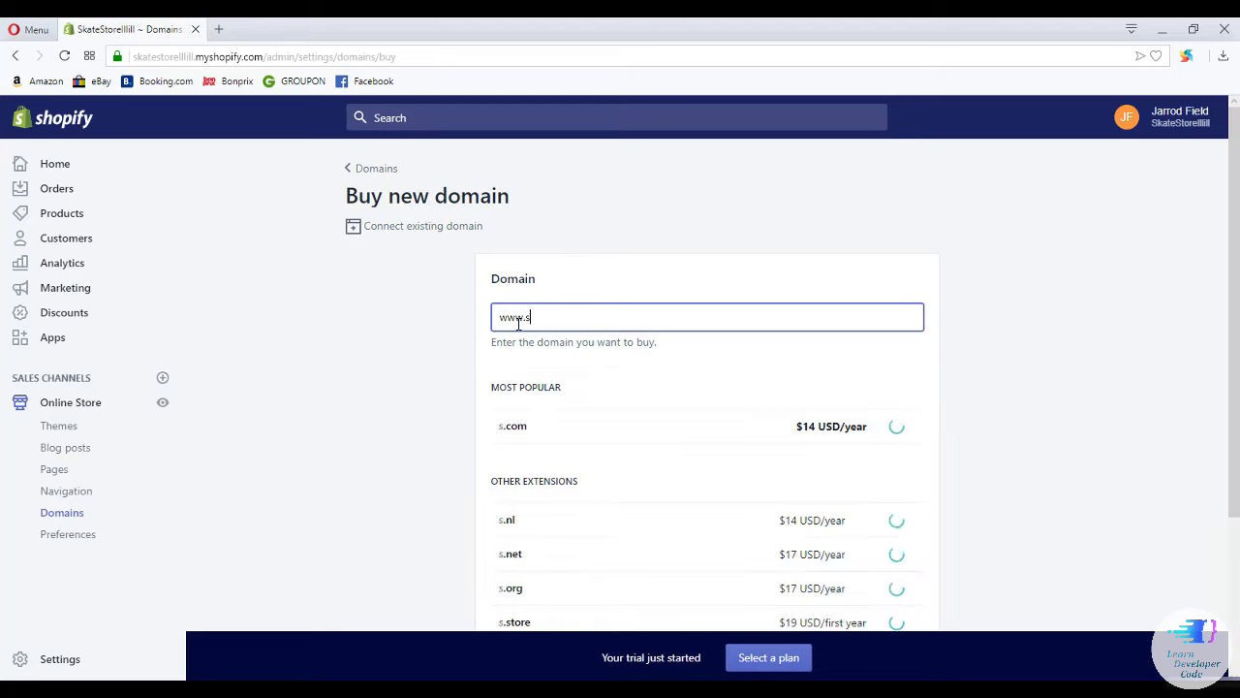
type("katestore9.com")
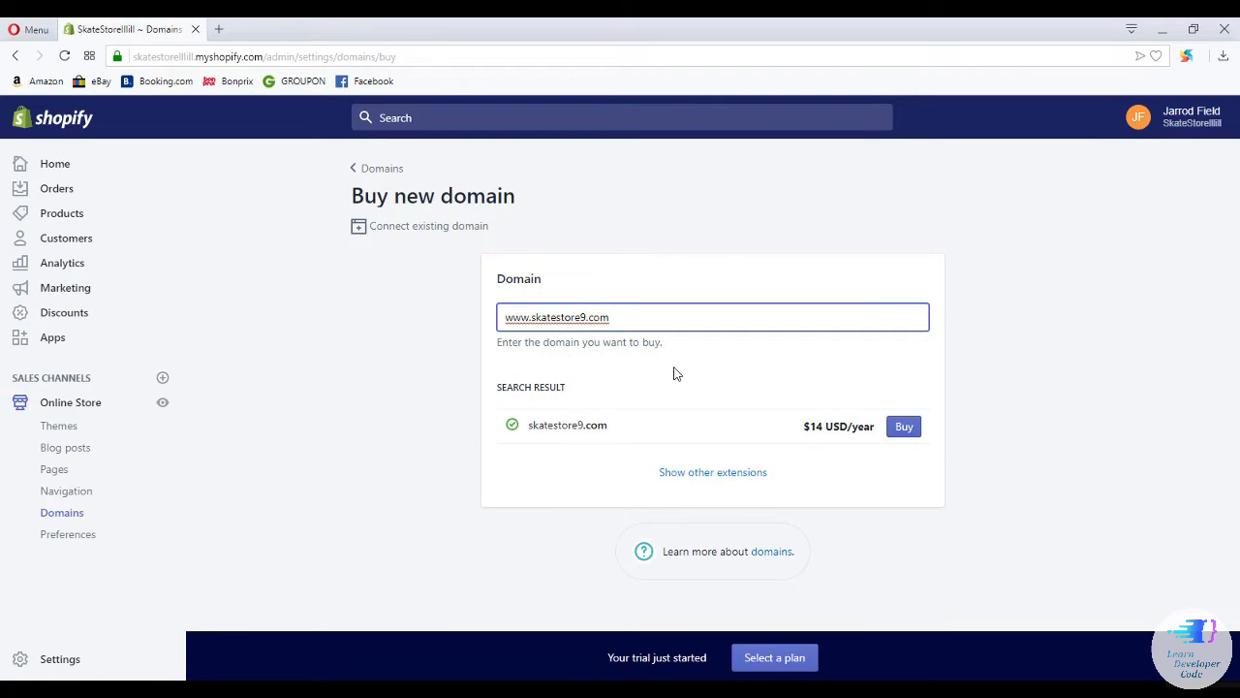
left_click(901, 432)
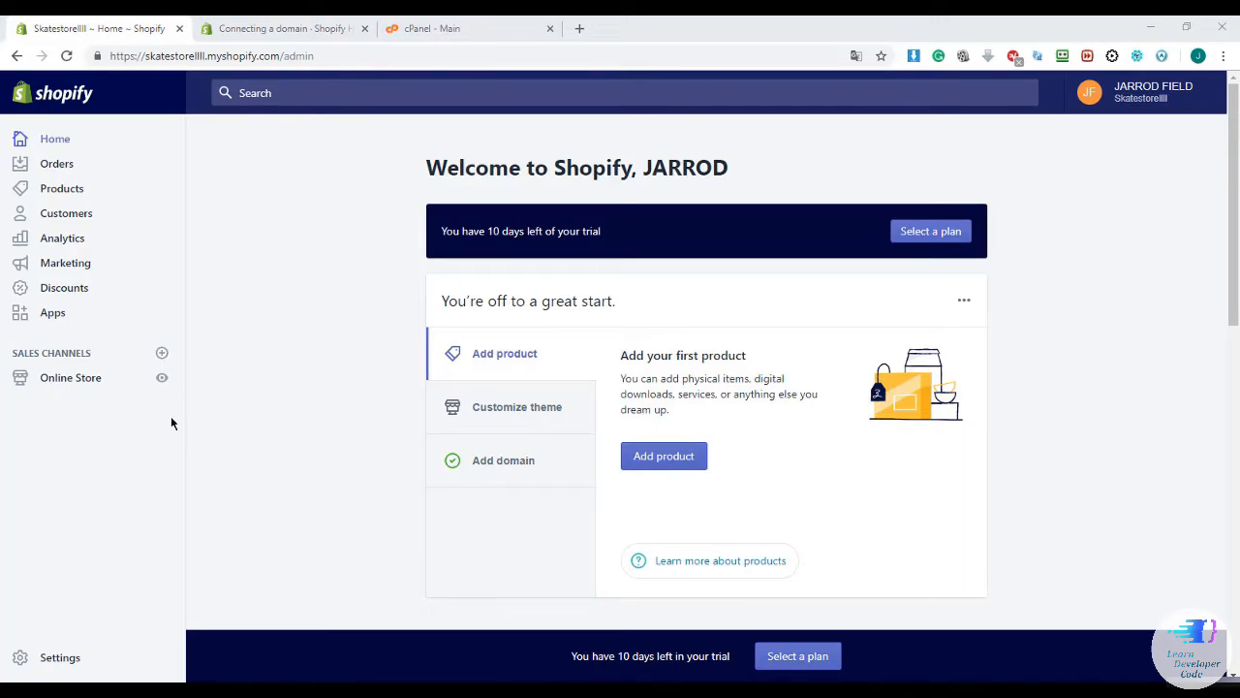
left_click(81, 384)
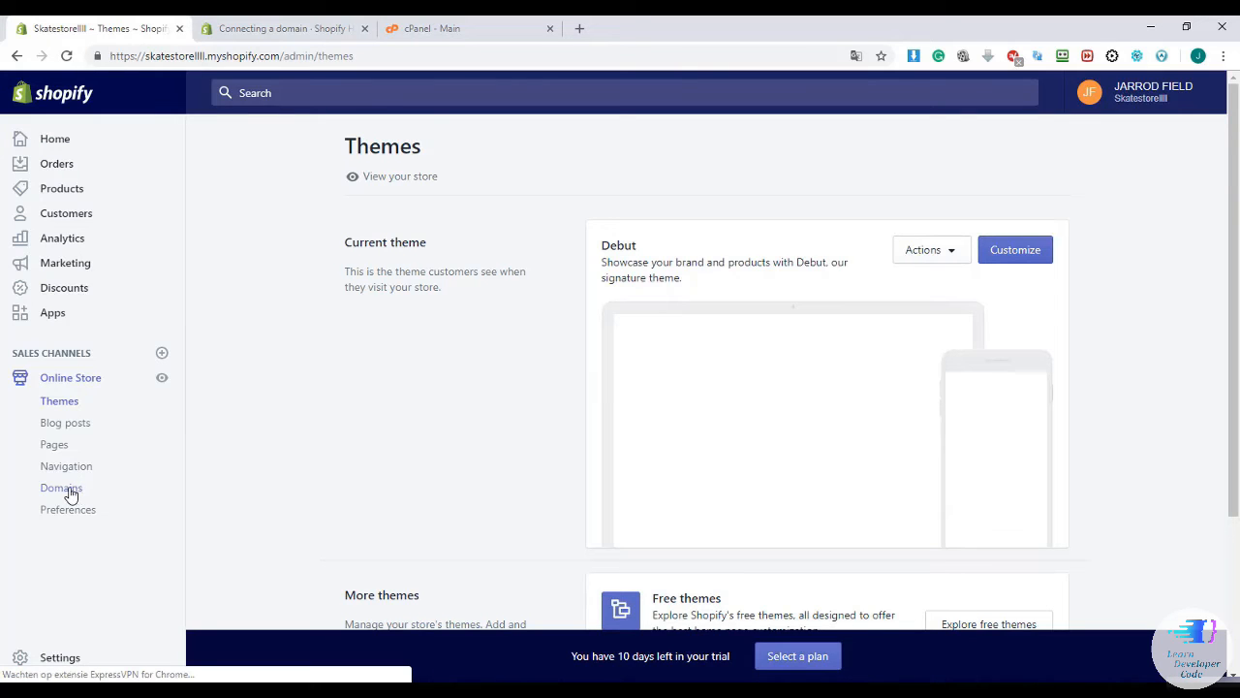
left_click(70, 494)
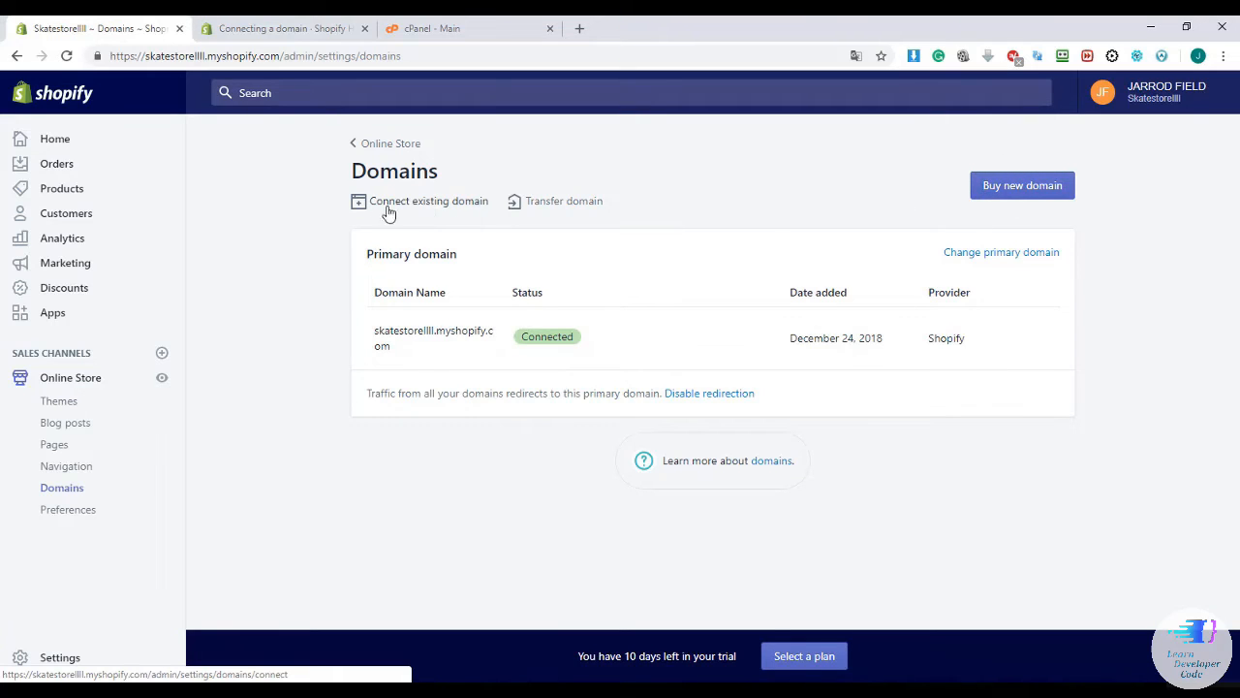
left_click(423, 207)
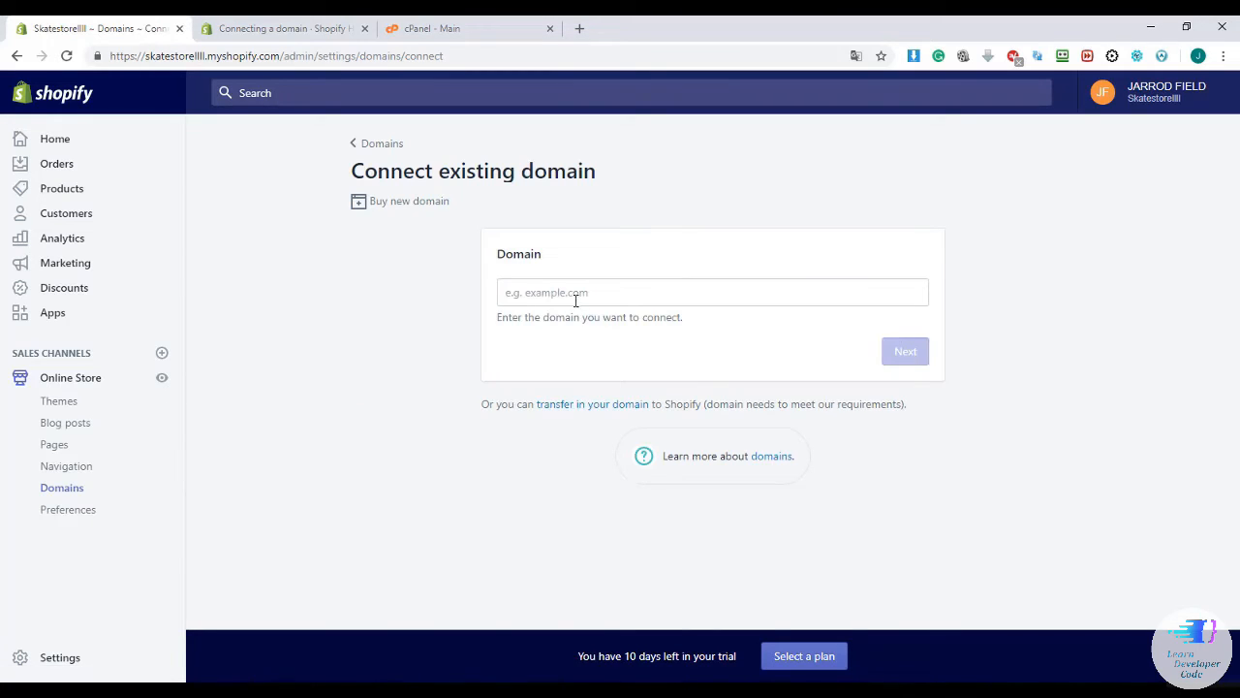
left_click(575, 293)
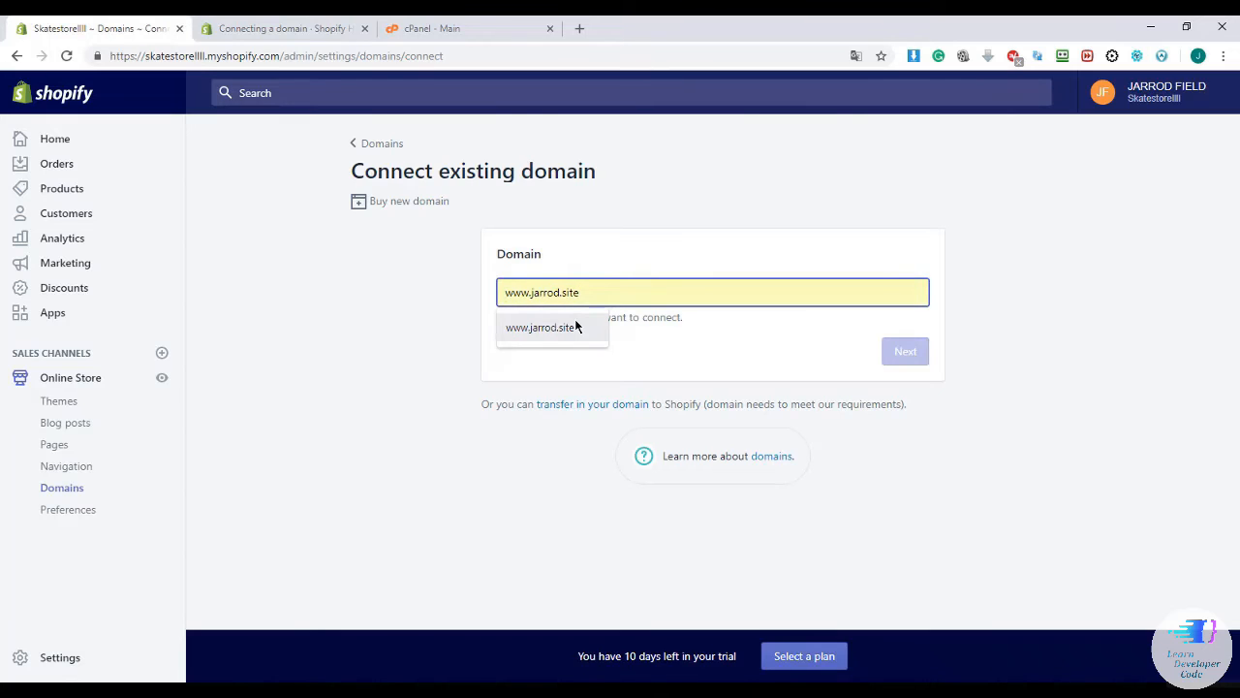
left_click(581, 328)
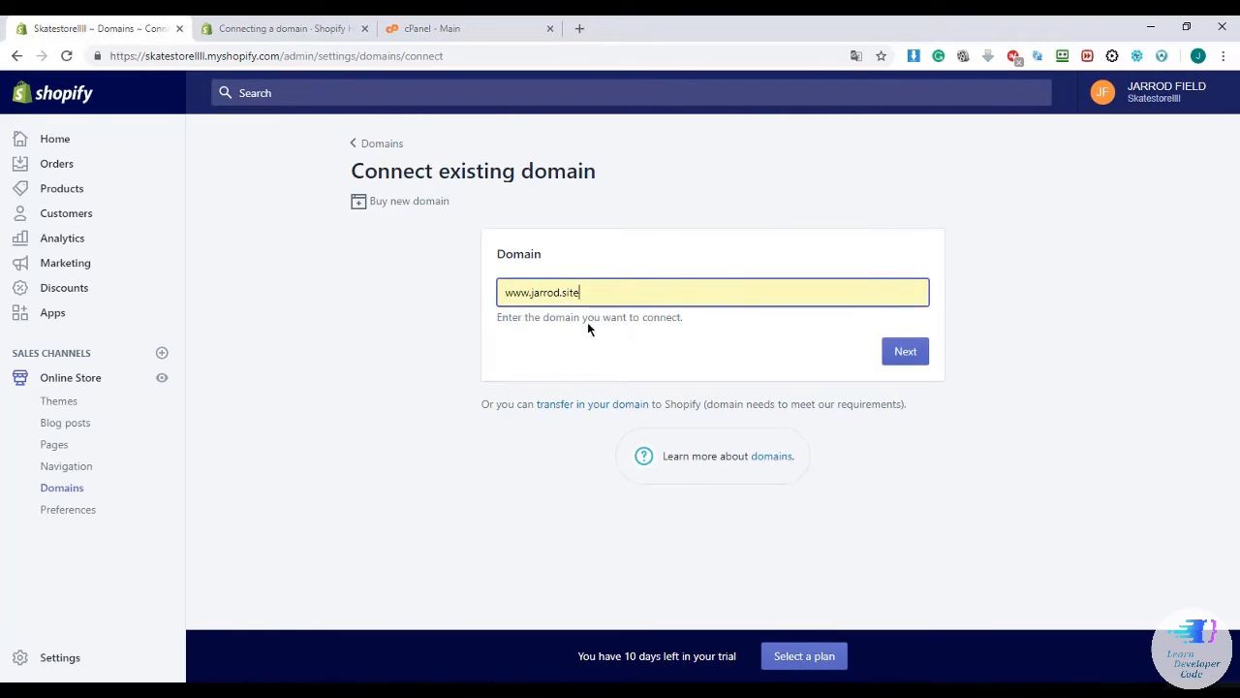
left_click(605, 292)
left_click_drag(604, 293, 489, 298)
left_click(659, 294)
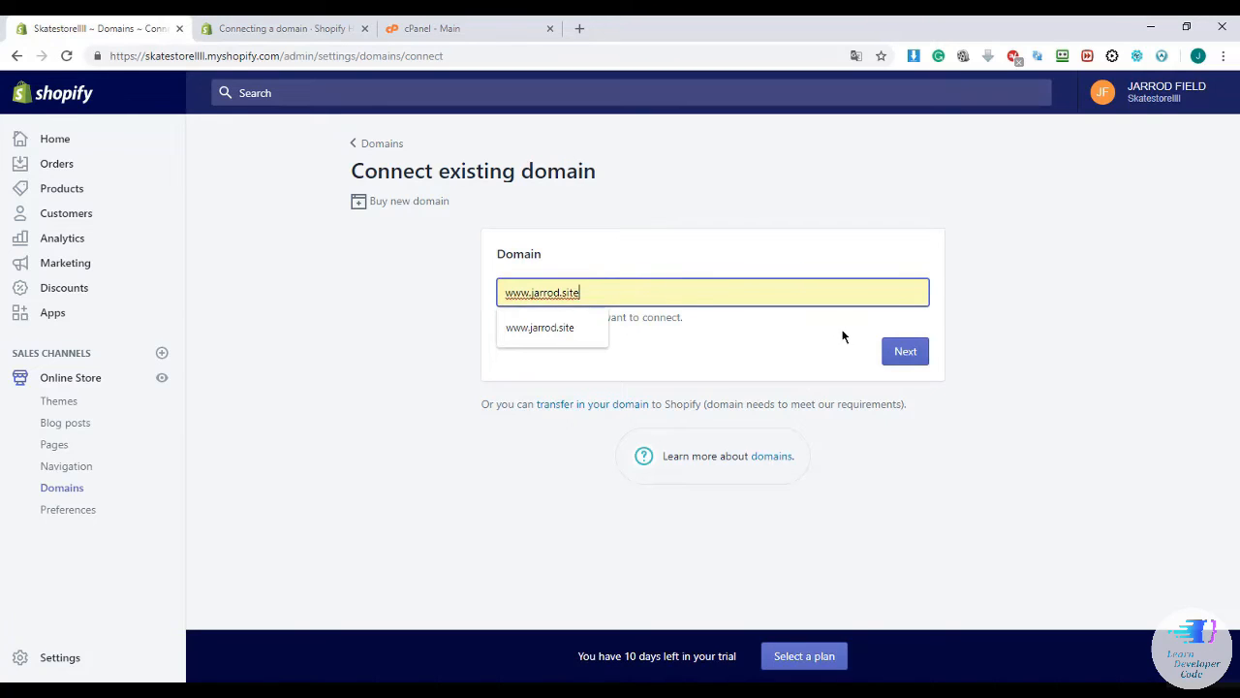
left_click(897, 354)
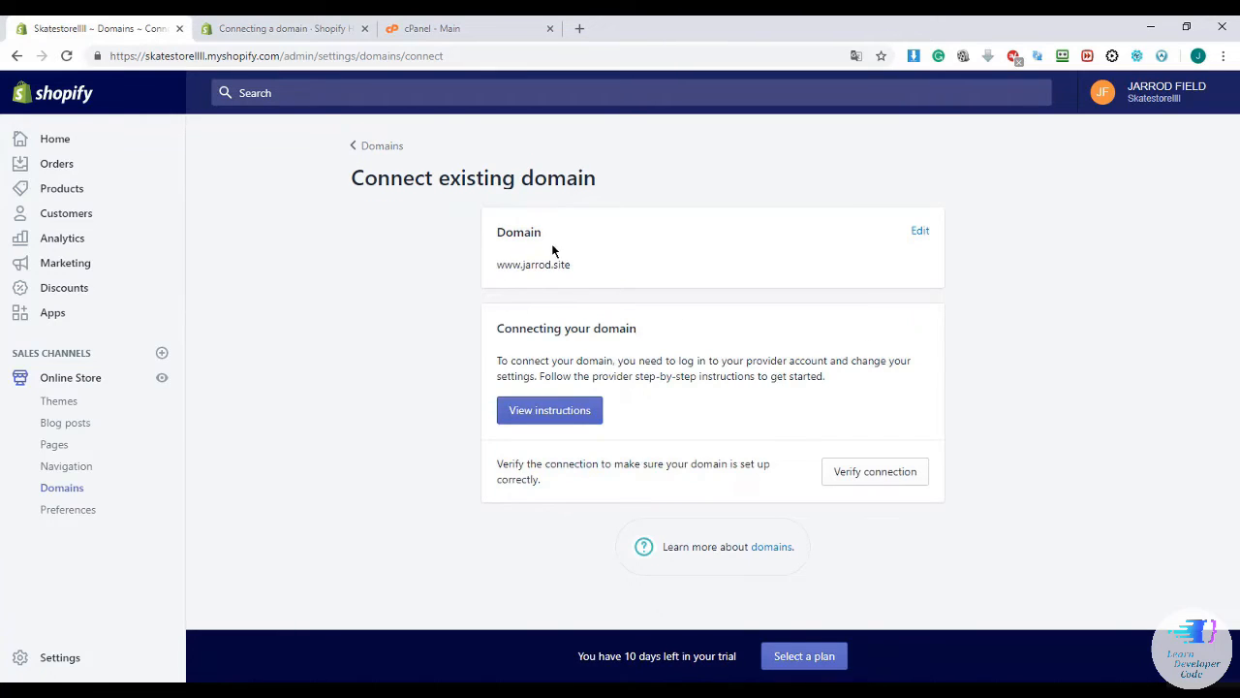
- View the DNS setup instructions for the domain and switch to cPanel to open jarrod.site in the Advanced Zone Editor
left_click(556, 413)
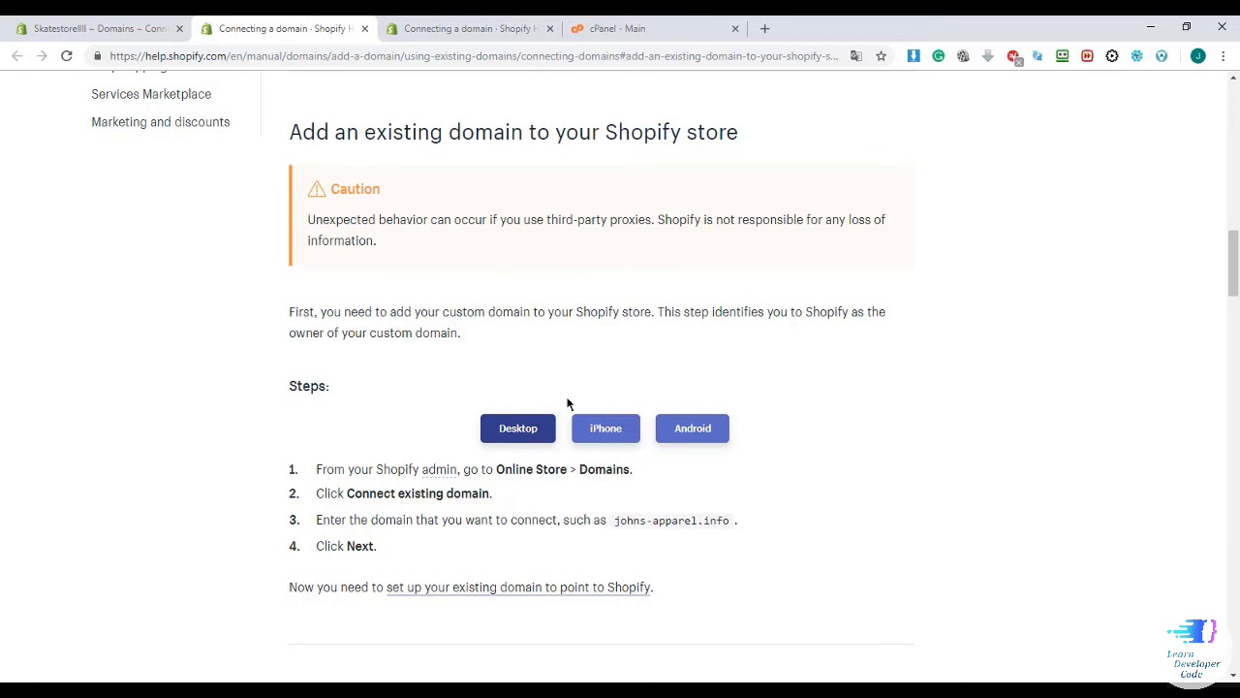
scroll(568, 403, "down", 3)
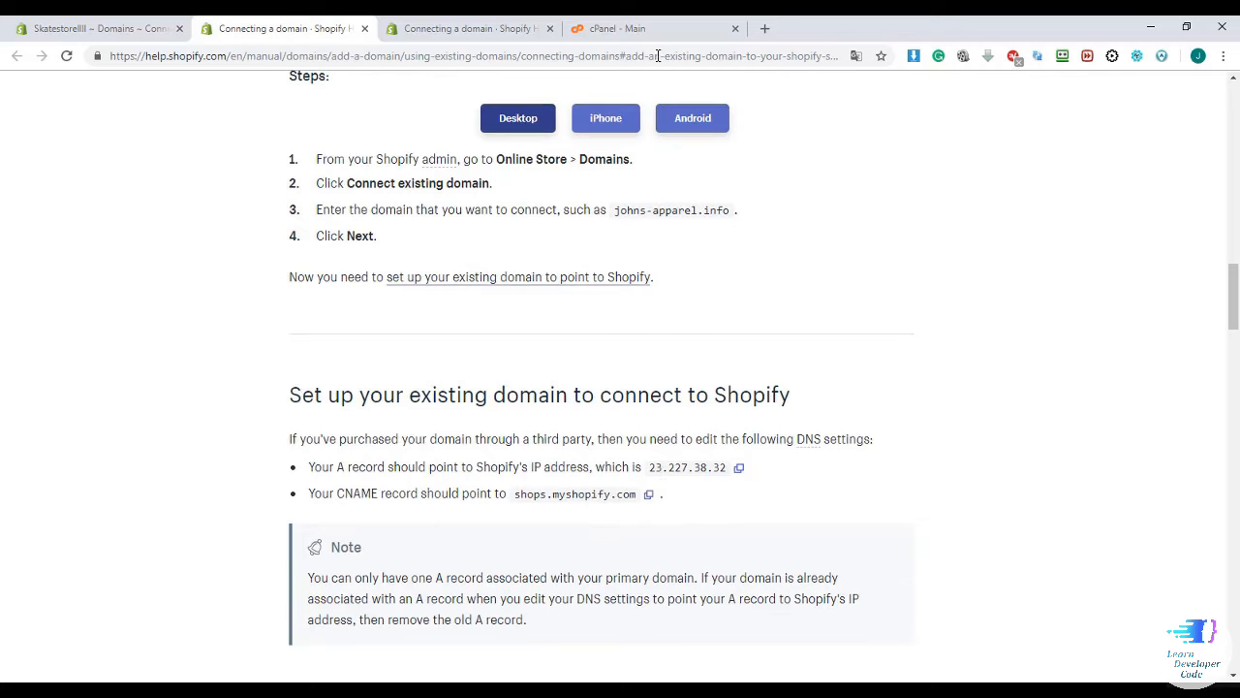
left_click(632, 29)
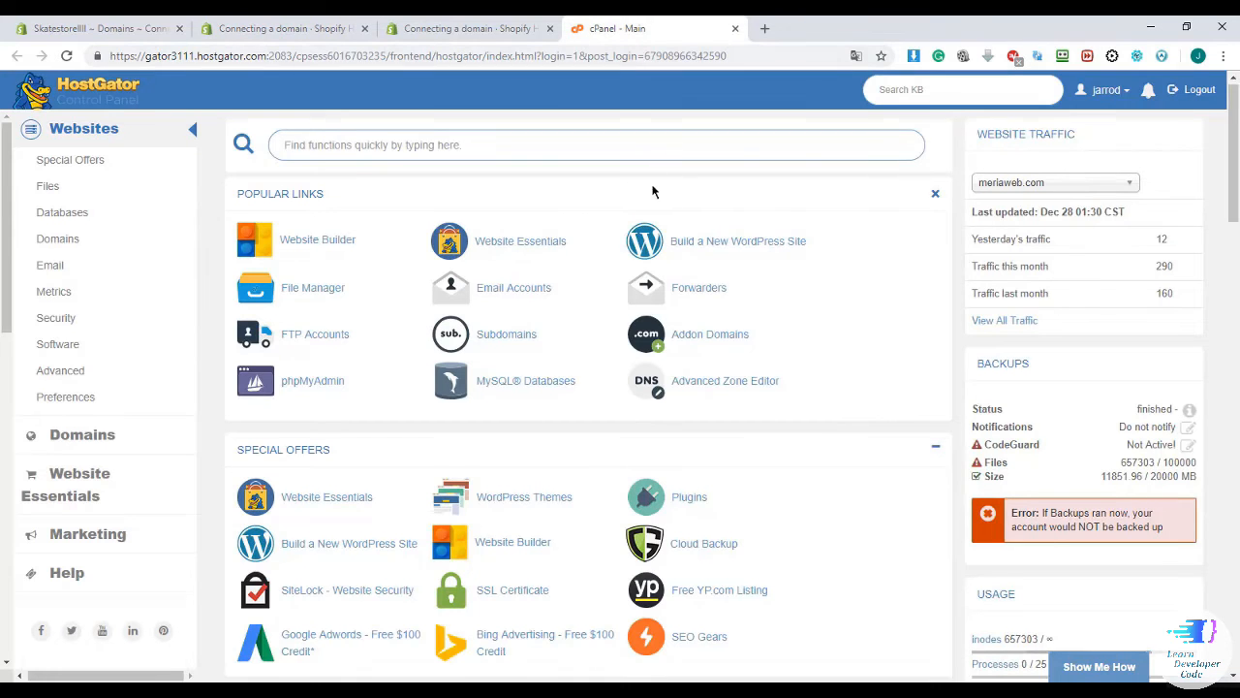
scroll(649, 189, "down", 6)
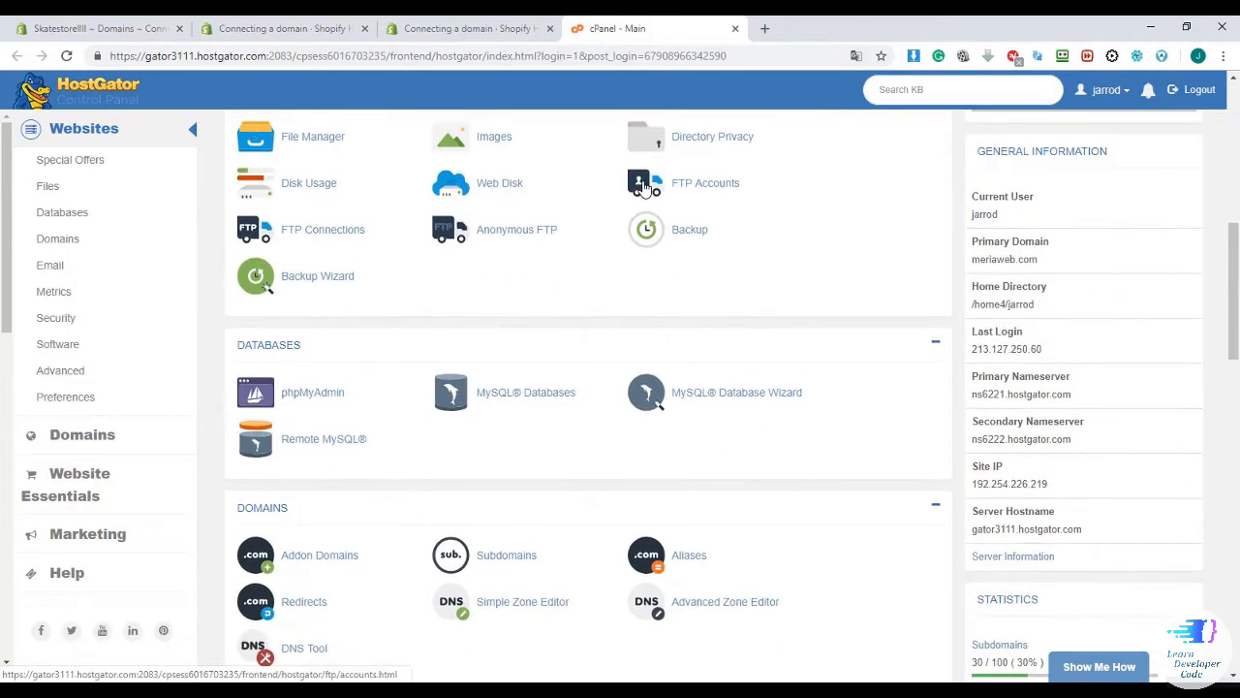
scroll(644, 186, "down", 1)
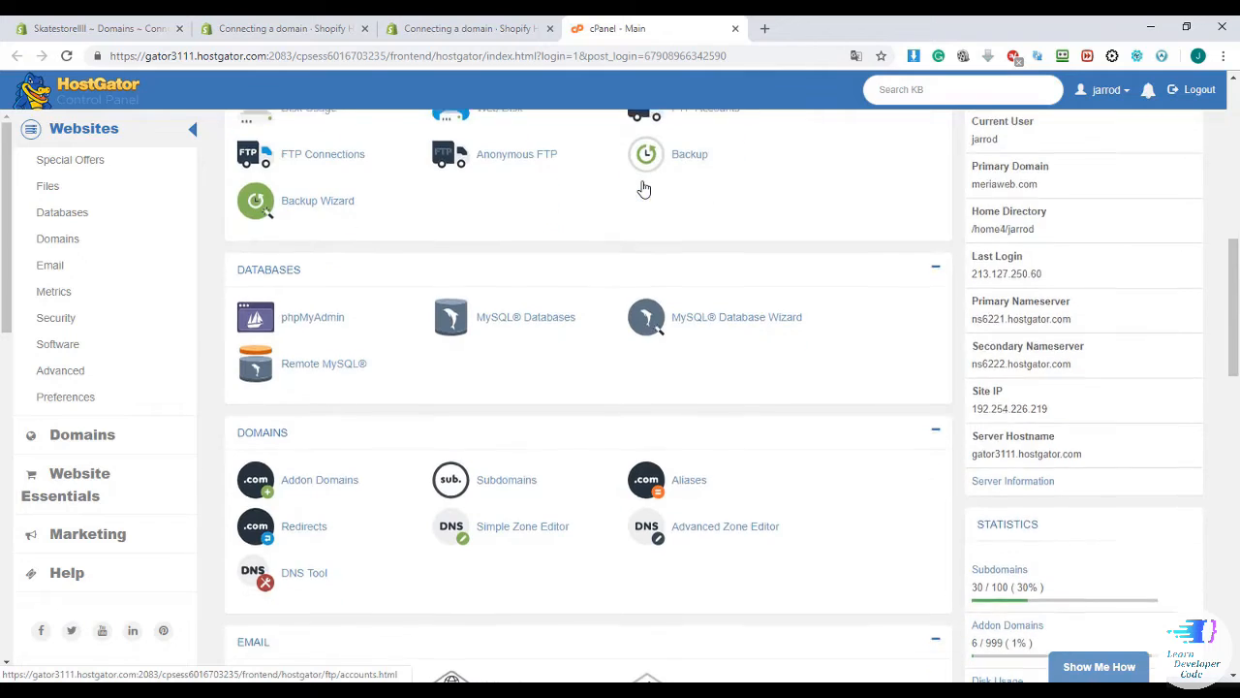
left_click(702, 531)
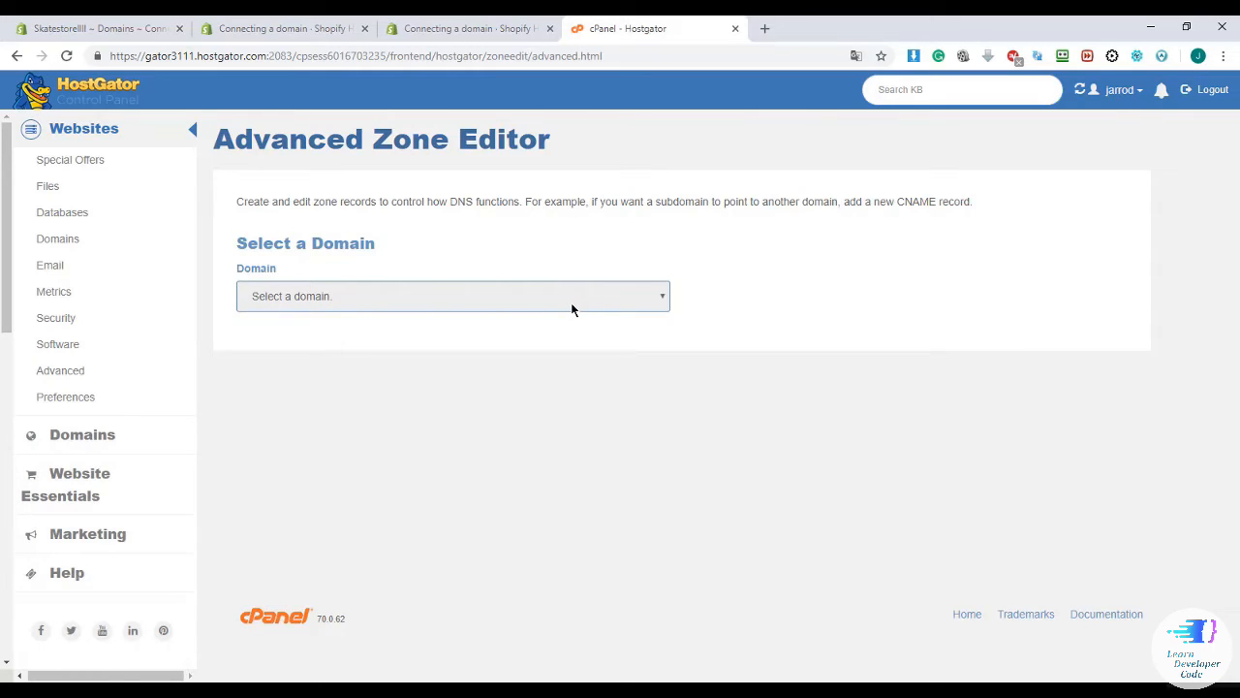
left_click(571, 305)
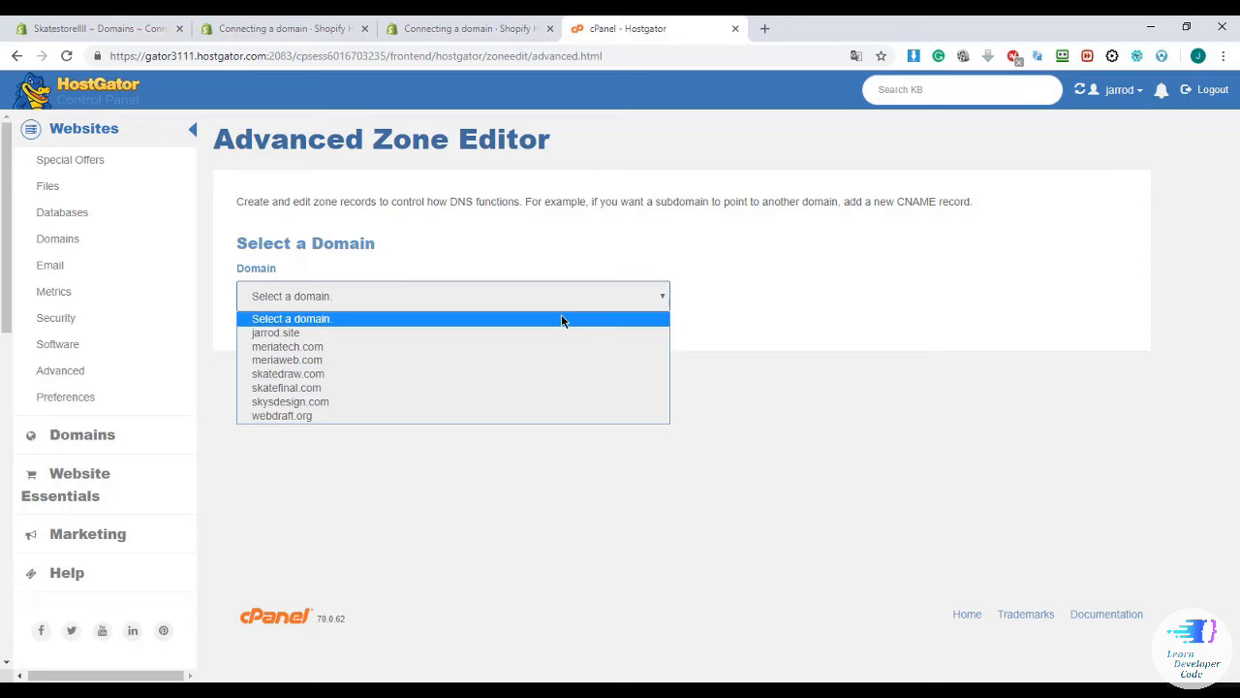
left_click(554, 333)
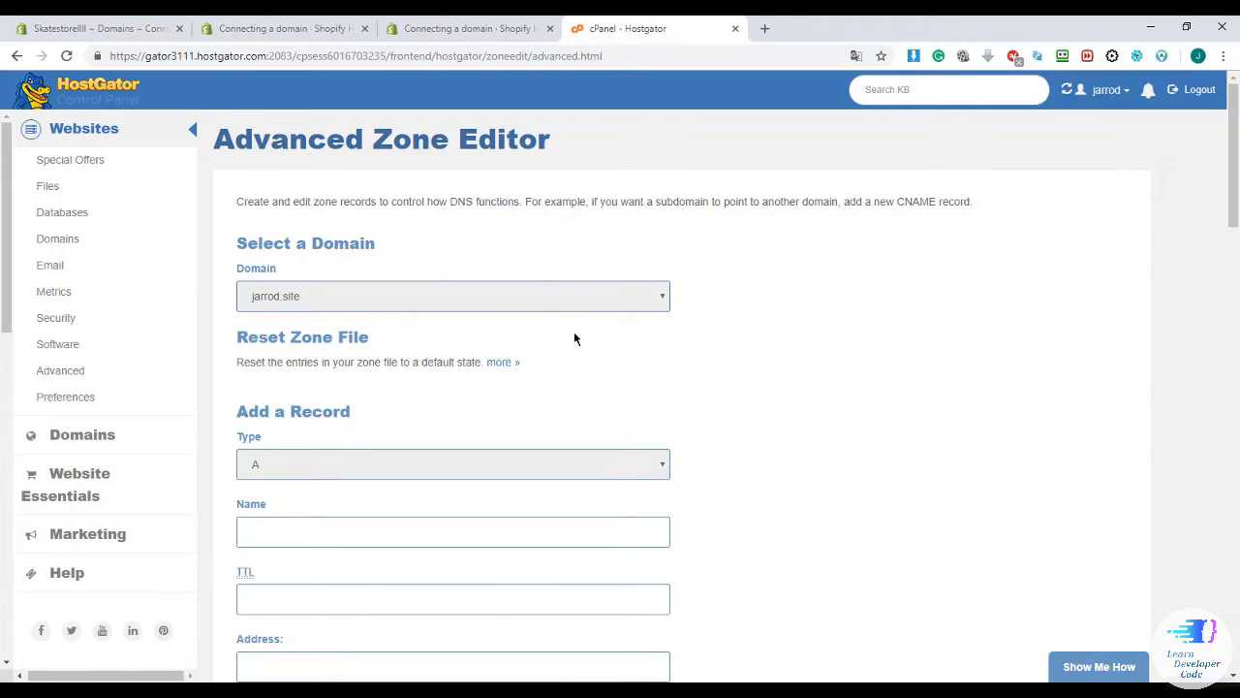
- Set the address of the jarrod.site A record to Shopify's IP address 23.227.38.32 and save the record
scroll(606, 331, "down", 3)
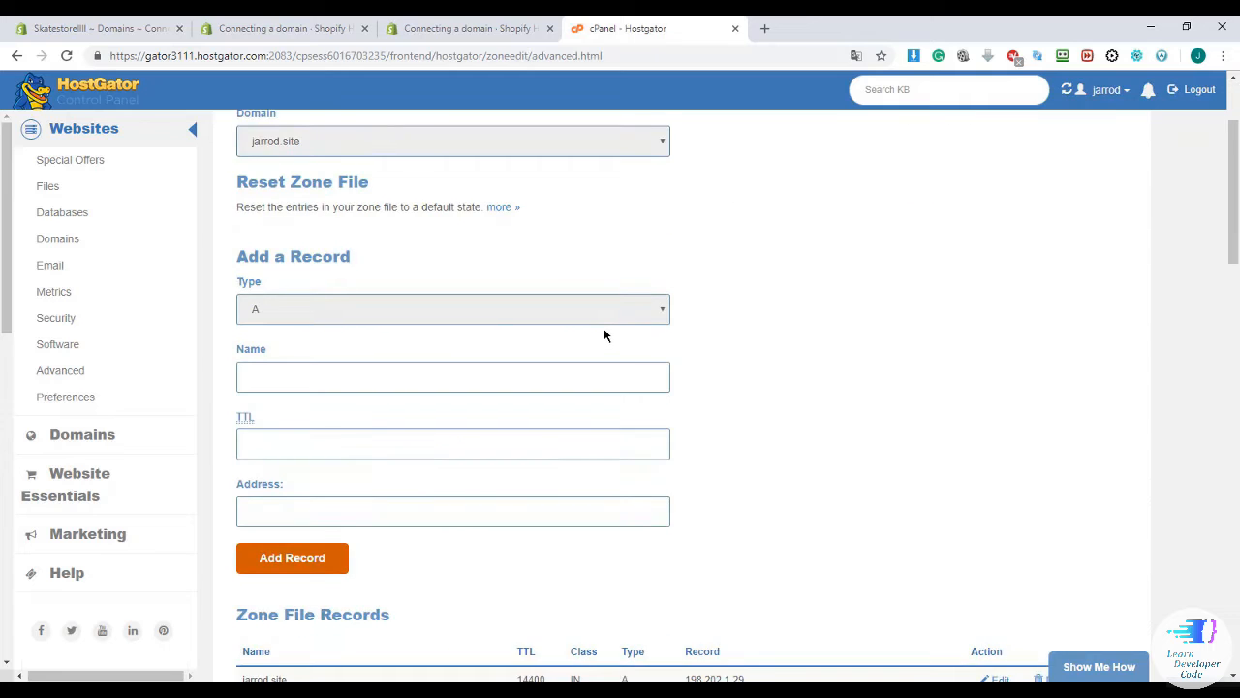
scroll(604, 334, "down", 3)
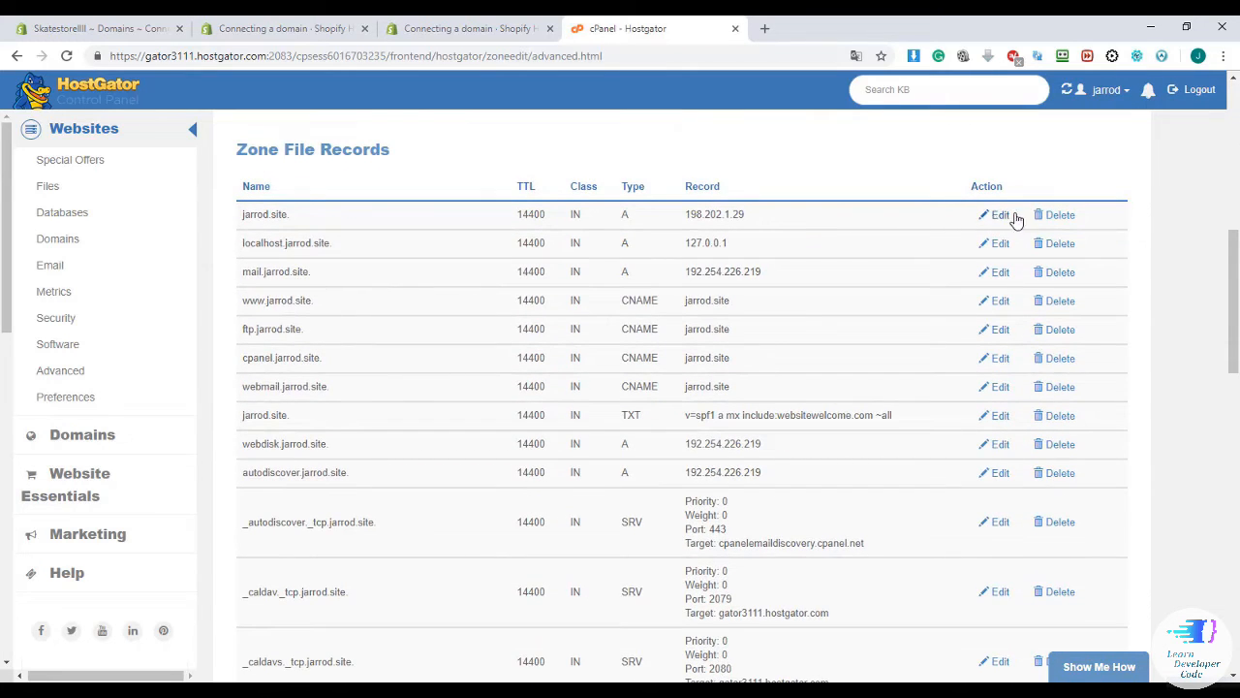
left_click(998, 216)
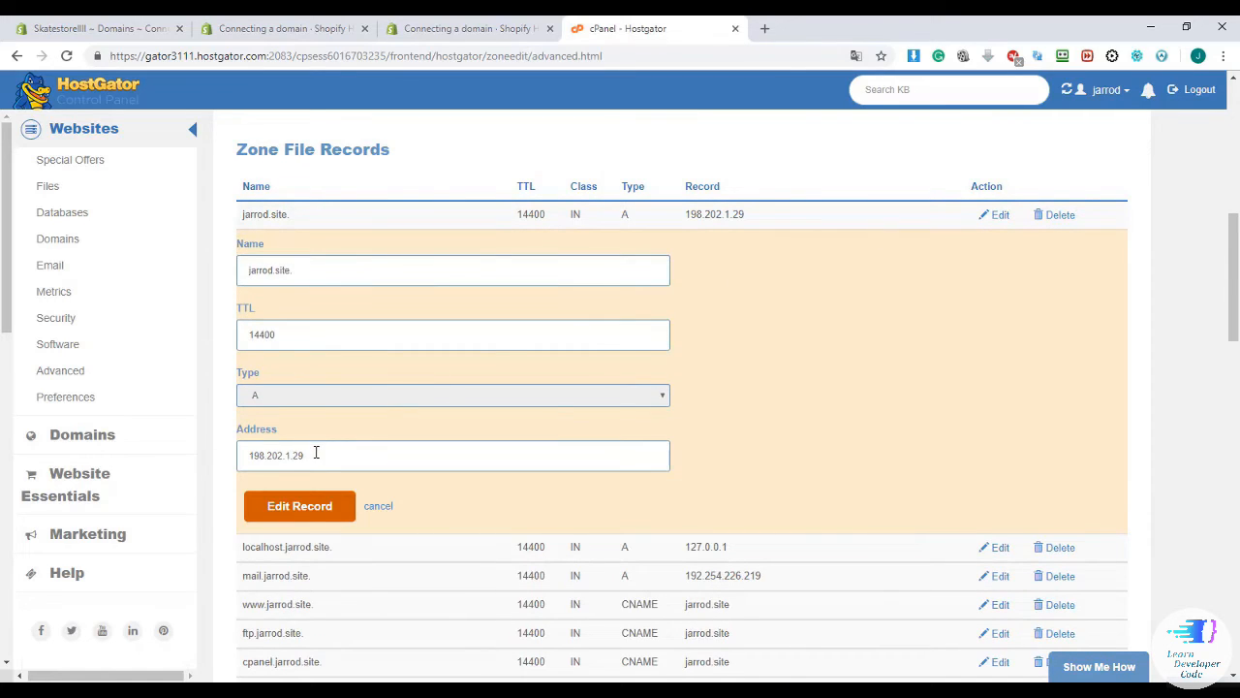
left_click(445, 37)
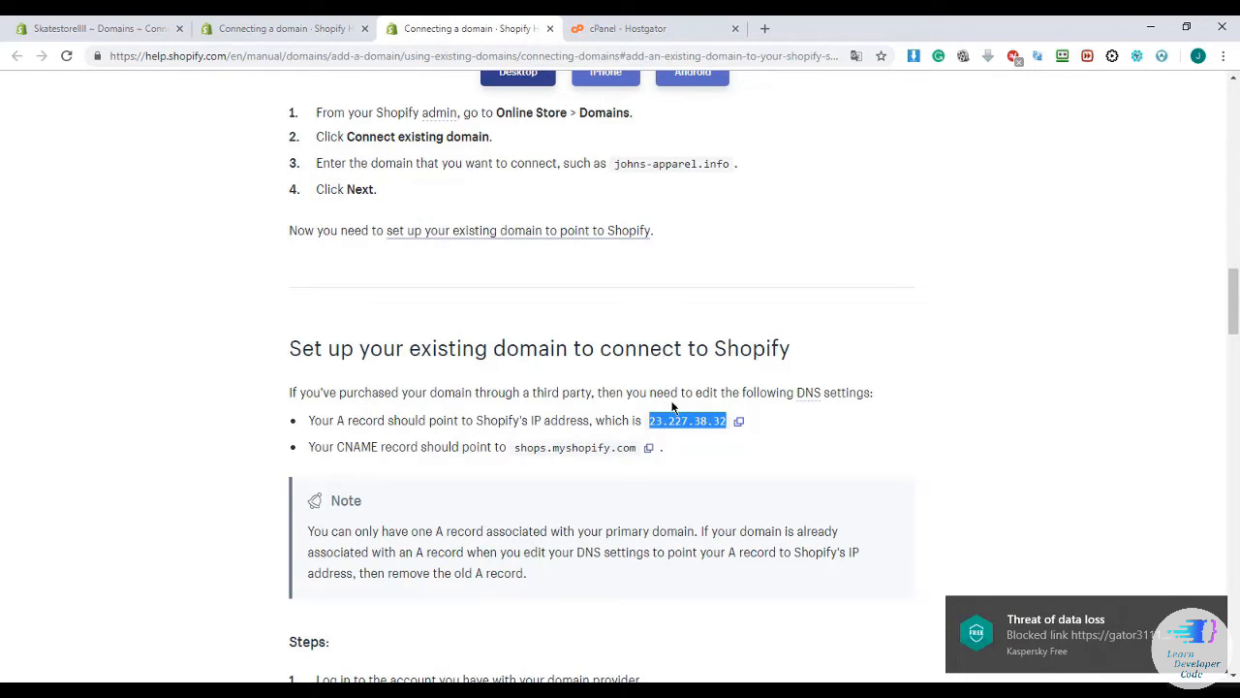
left_click(729, 422)
left_click_drag(729, 422, 656, 420)
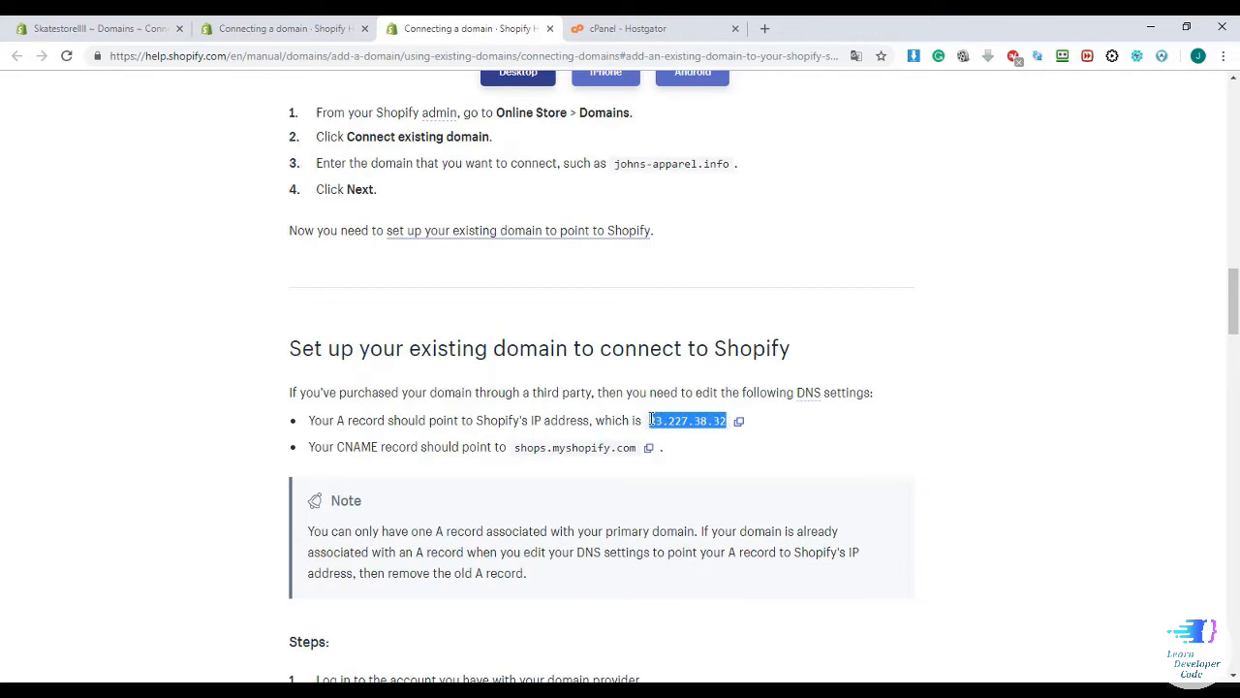
left_click(604, 36)
double_click(262, 457)
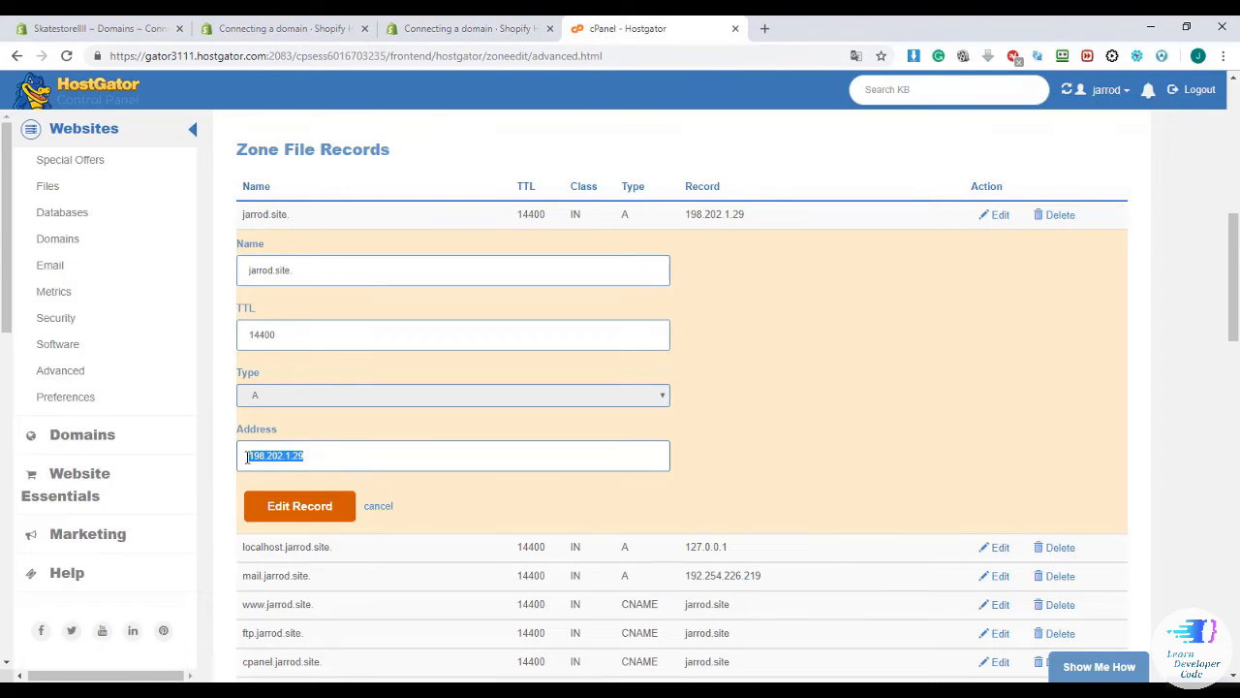
type("23.227.38.32")
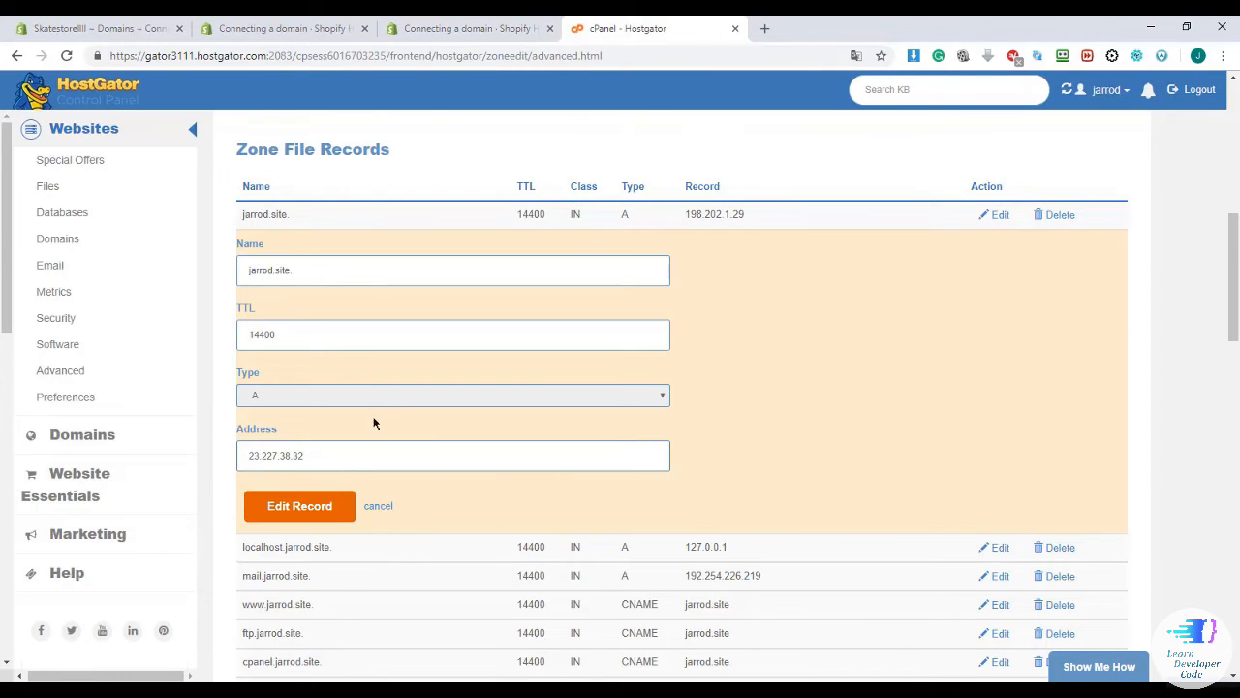
left_click(339, 507)
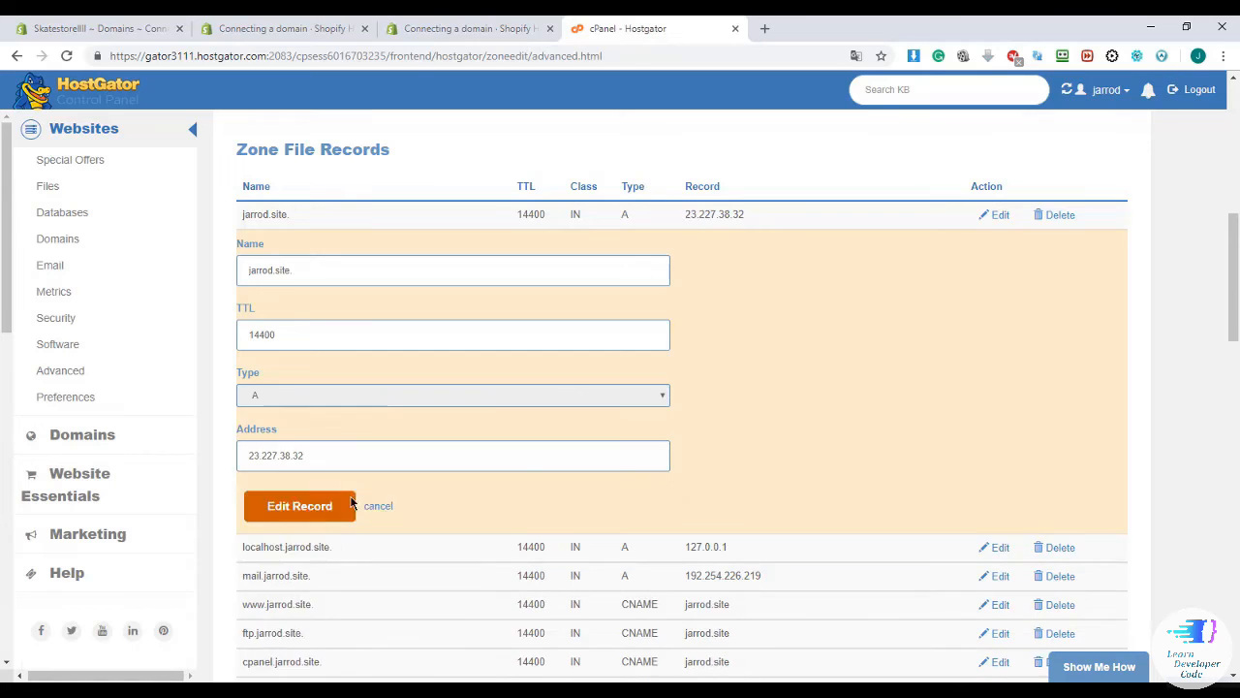
- Try to change the jarrod.site record to type CNAME pointing to shops.myshopify.com
left_click(997, 217)
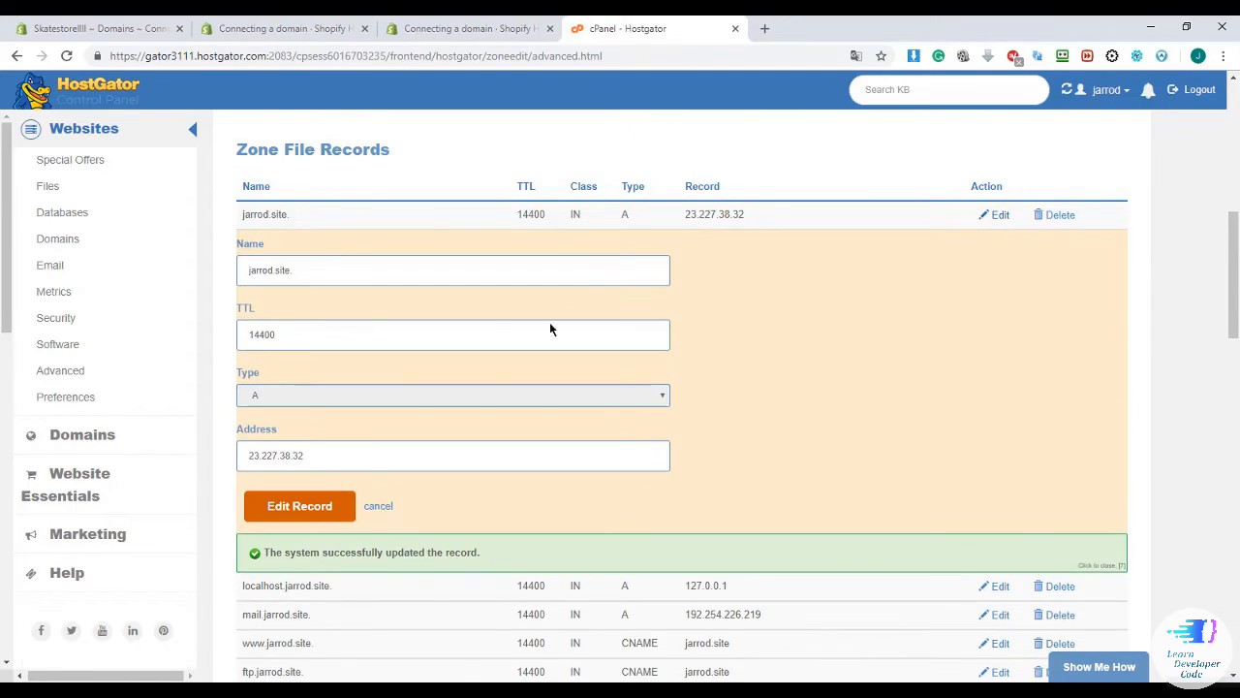
left_click(329, 394)
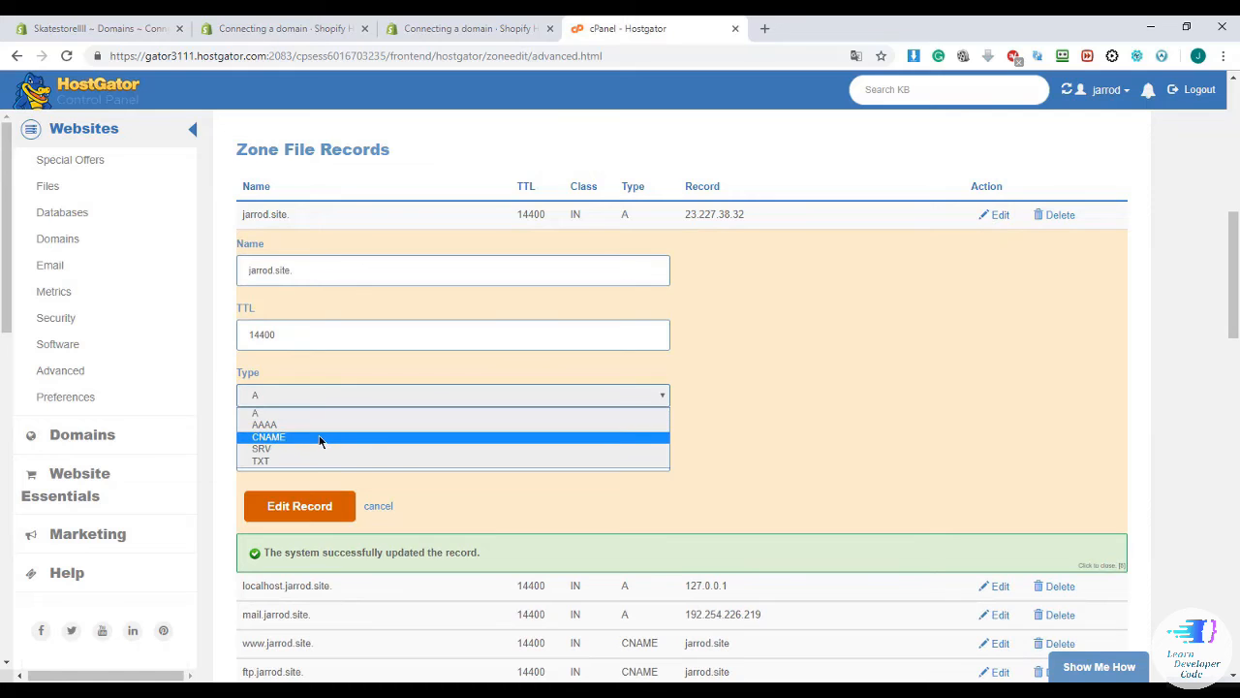
left_click(318, 437)
left_click(313, 447)
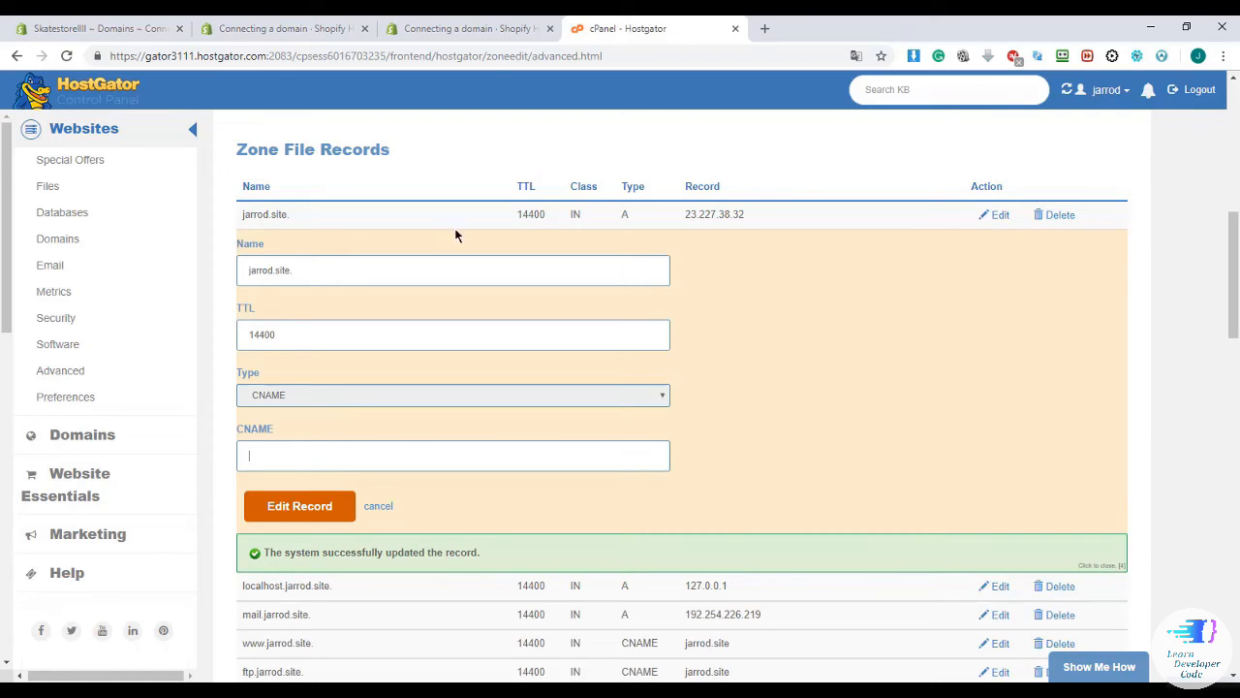
left_click(463, 32)
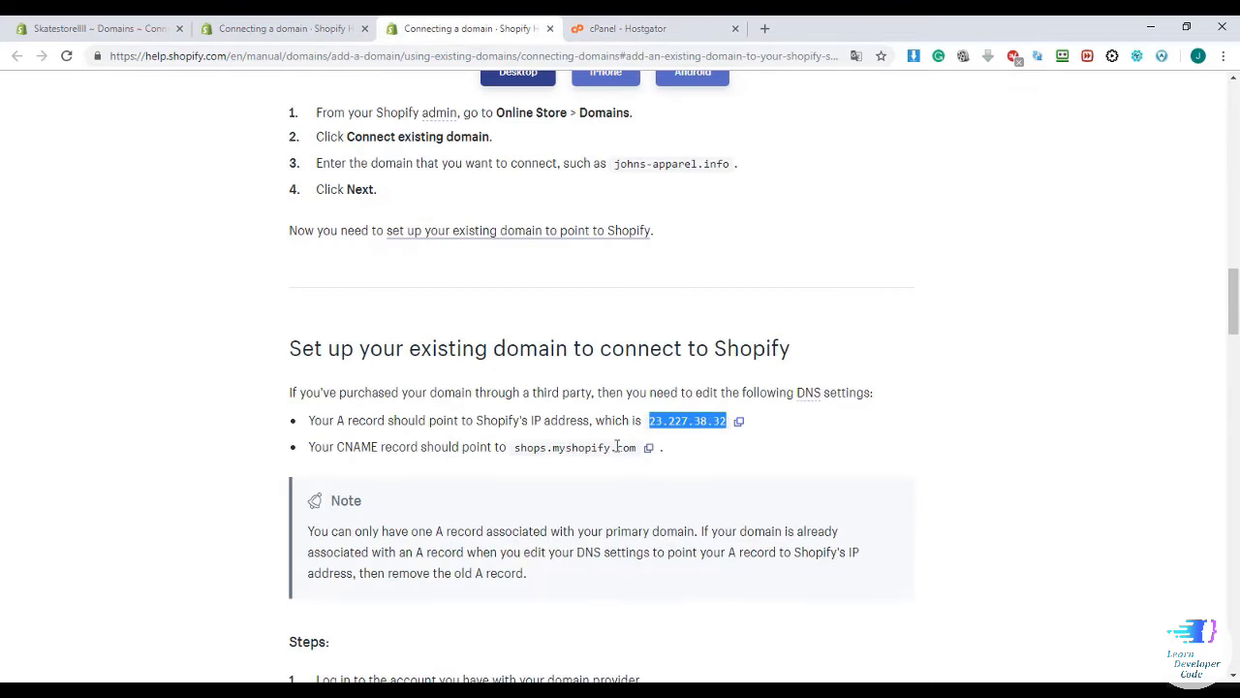
left_click_drag(637, 446, 514, 450)
key("ctrl+c")
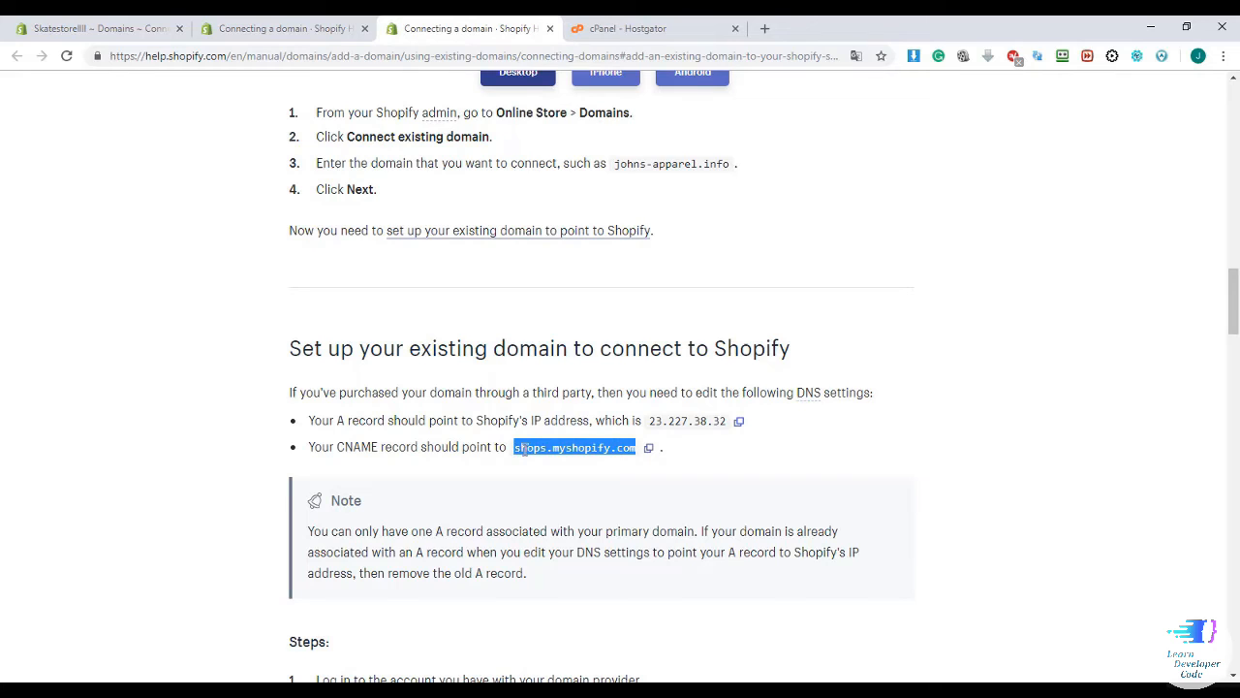
left_click(665, 28)
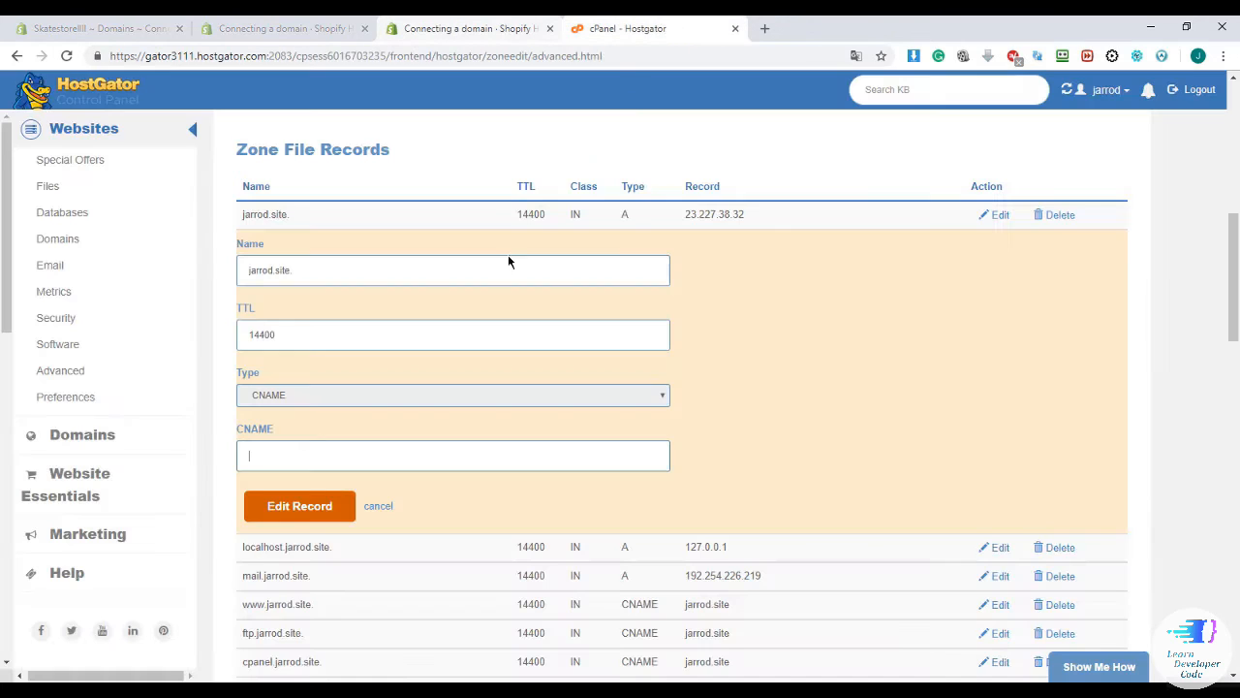
key("ctrl+v")
left_click(303, 516)
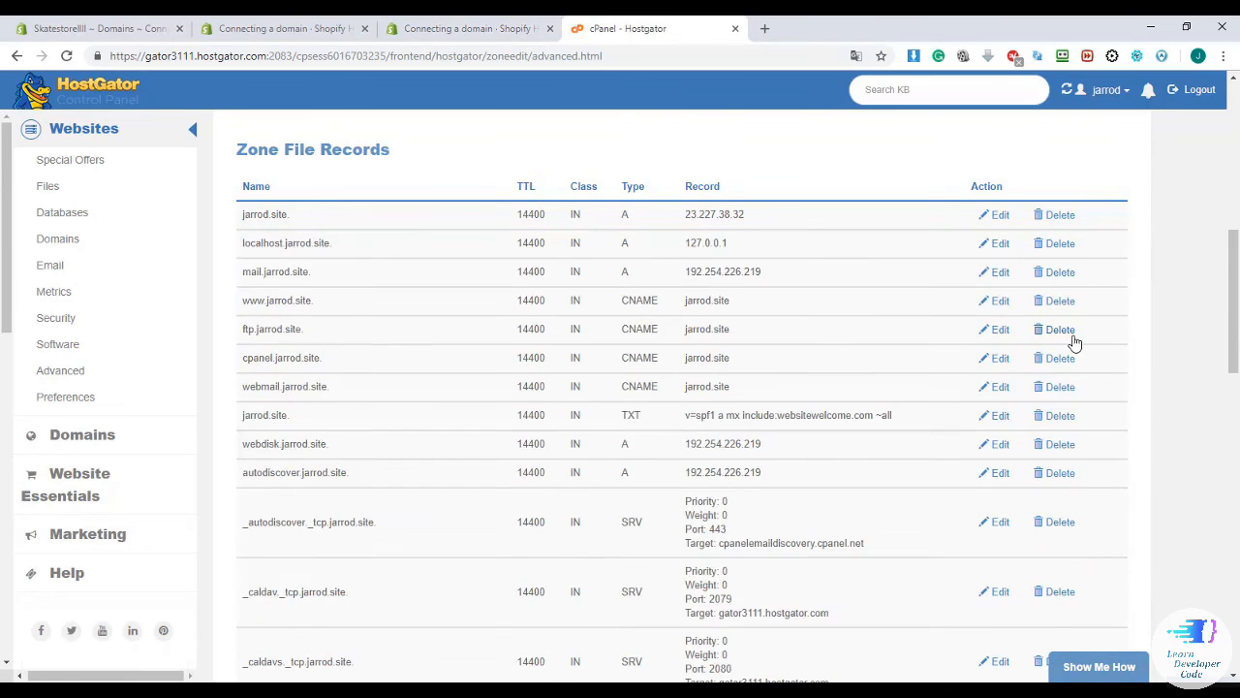
left_click(143, 29)
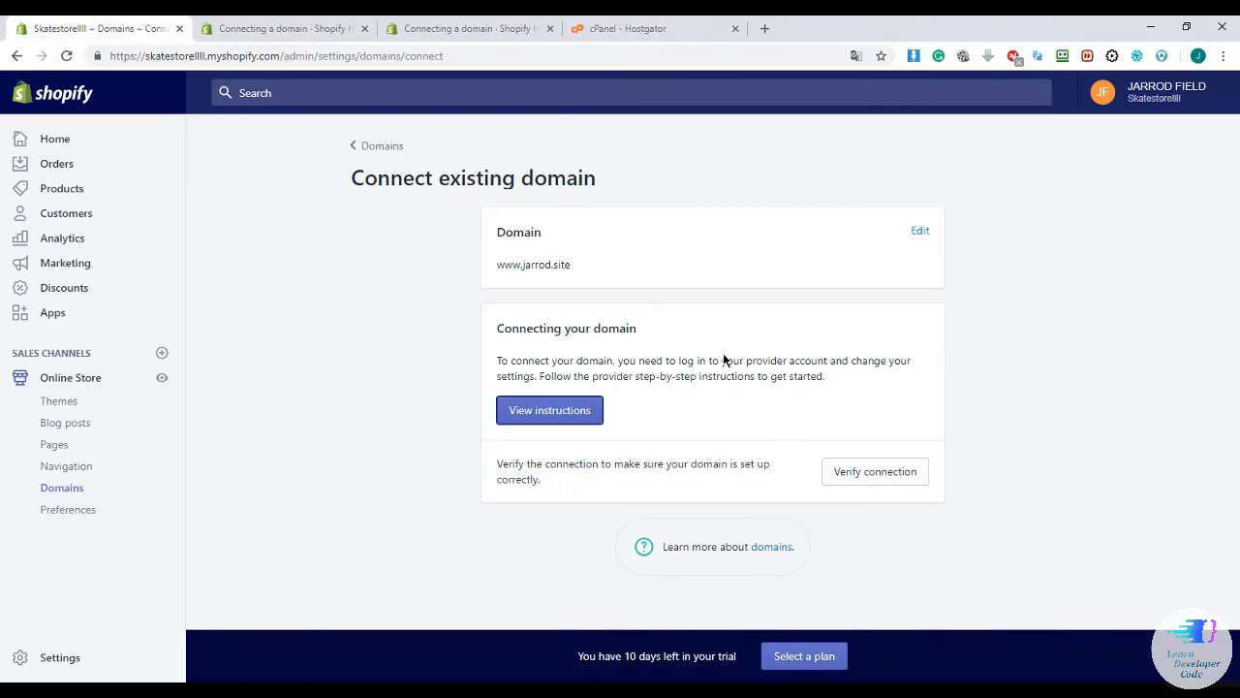
left_click(856, 471)
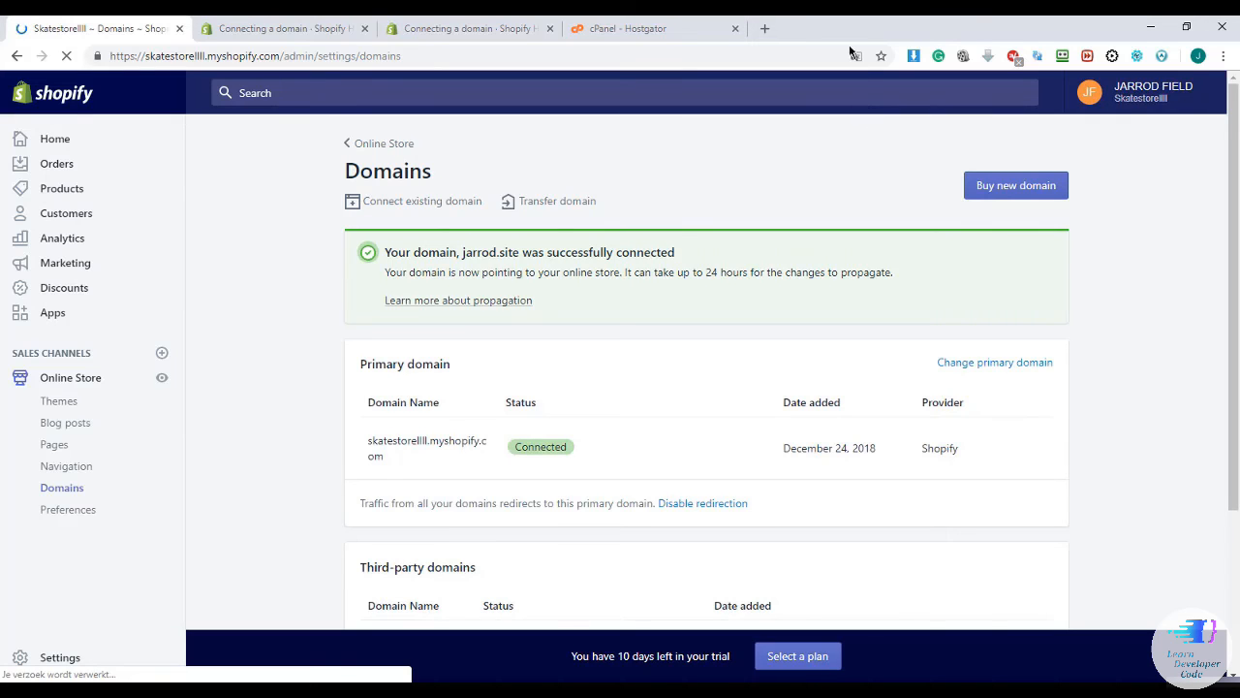
left_click(763, 30)
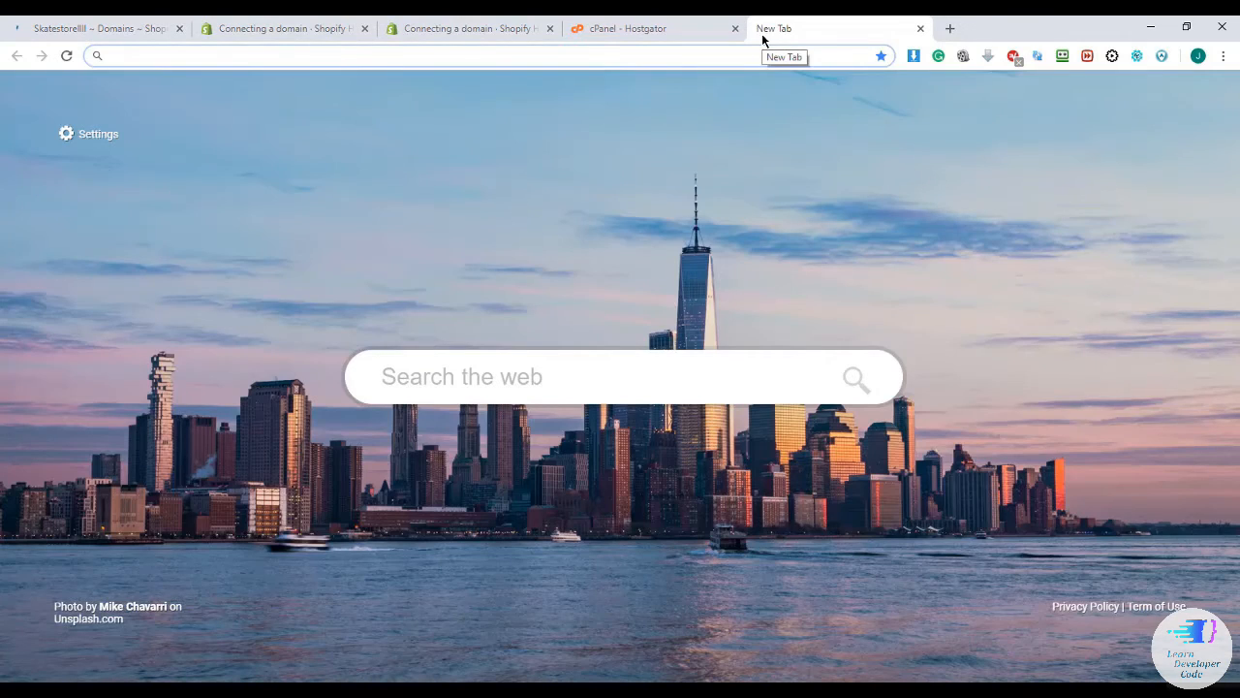
type("www.jarrod.site")
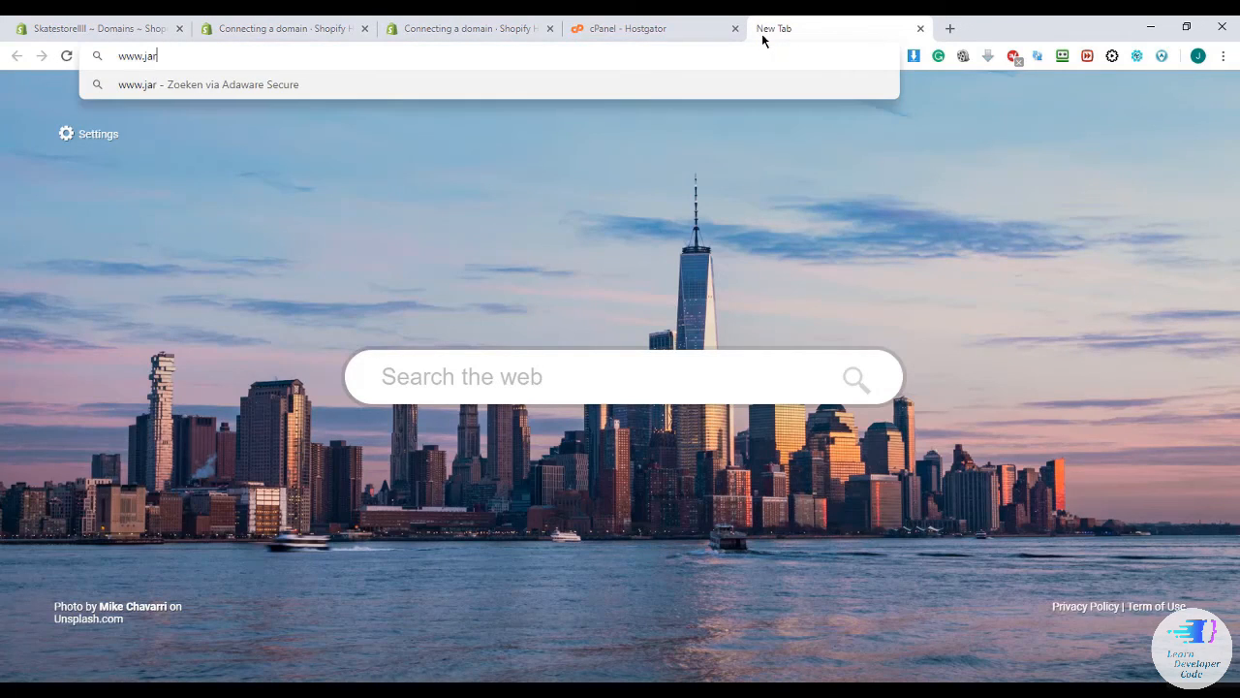
key("Return")
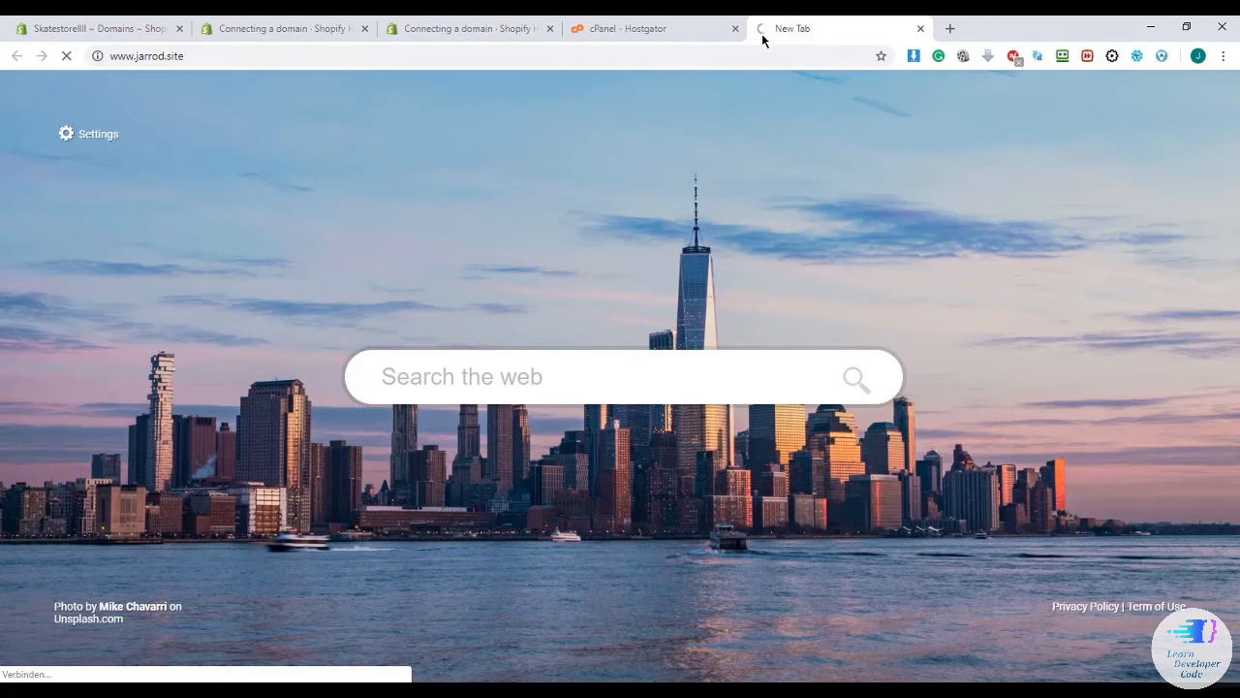